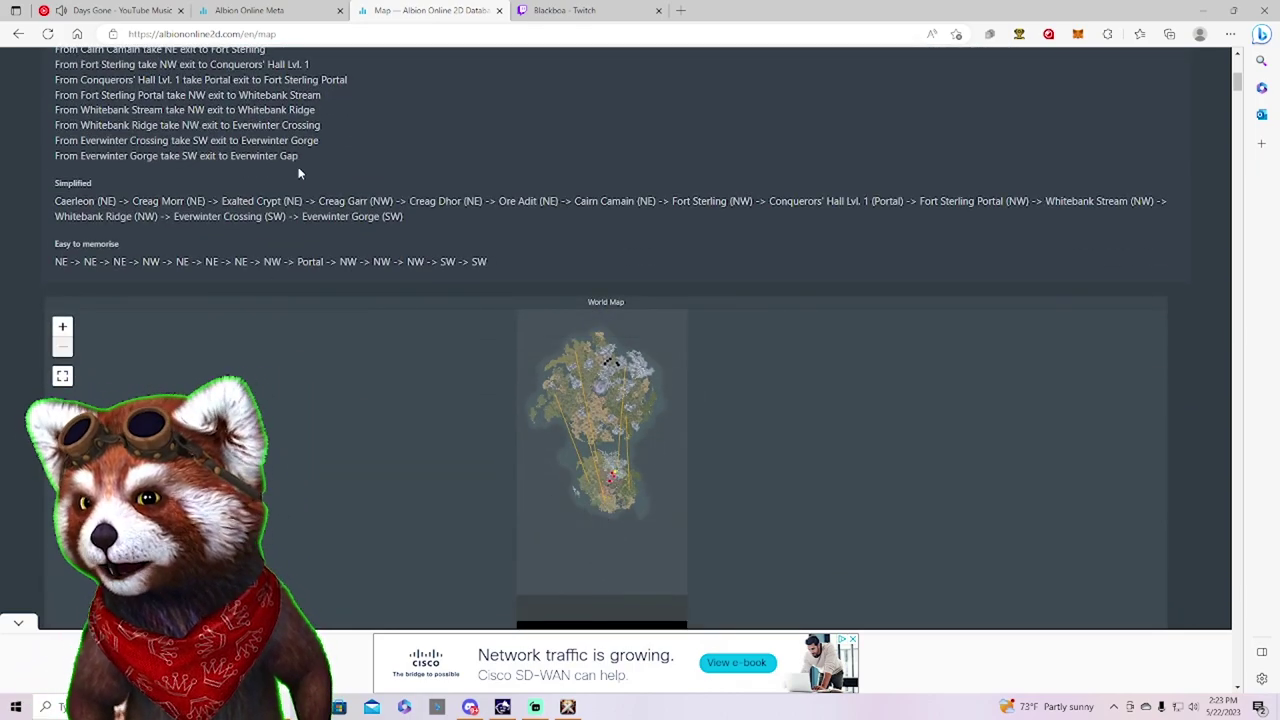
- Reload the world map page and open the Scuttlesink Marsh zone from the cluster list
{"action": "scroll", "coordinate": [297, 177], "scroll_direction": "up", "scroll_amount": 3}
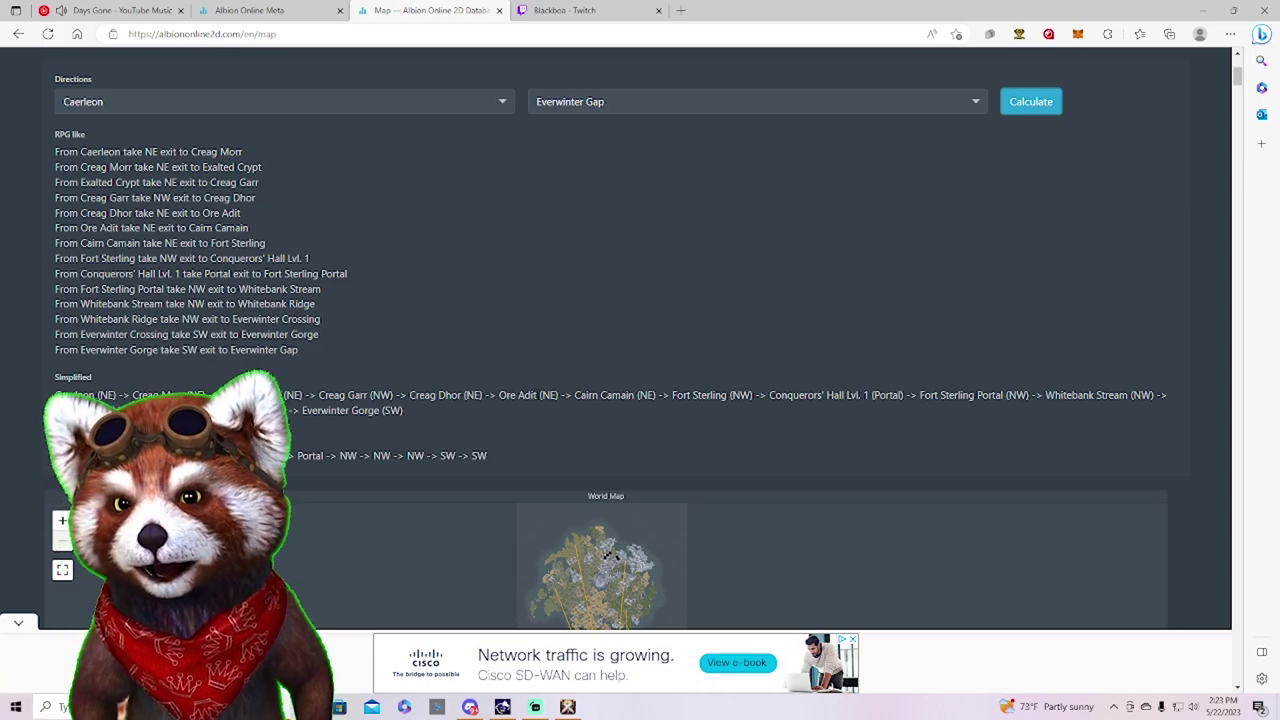
{"action": "scroll", "coordinate": [336, 339], "scroll_direction": "up", "scroll_amount": 5}
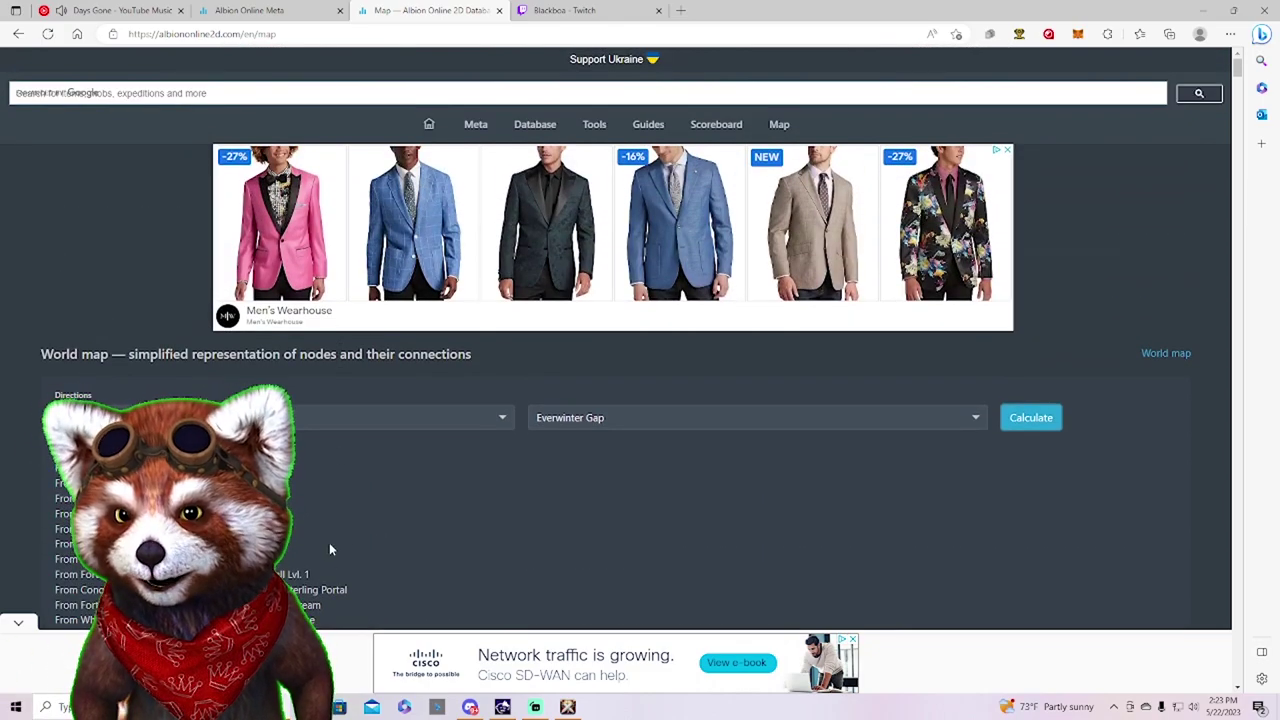
{"action": "scroll", "coordinate": [326, 557], "scroll_direction": "down", "scroll_amount": 3}
{"action": "scroll", "coordinate": [366, 523], "scroll_direction": "up", "scroll_amount": 3}
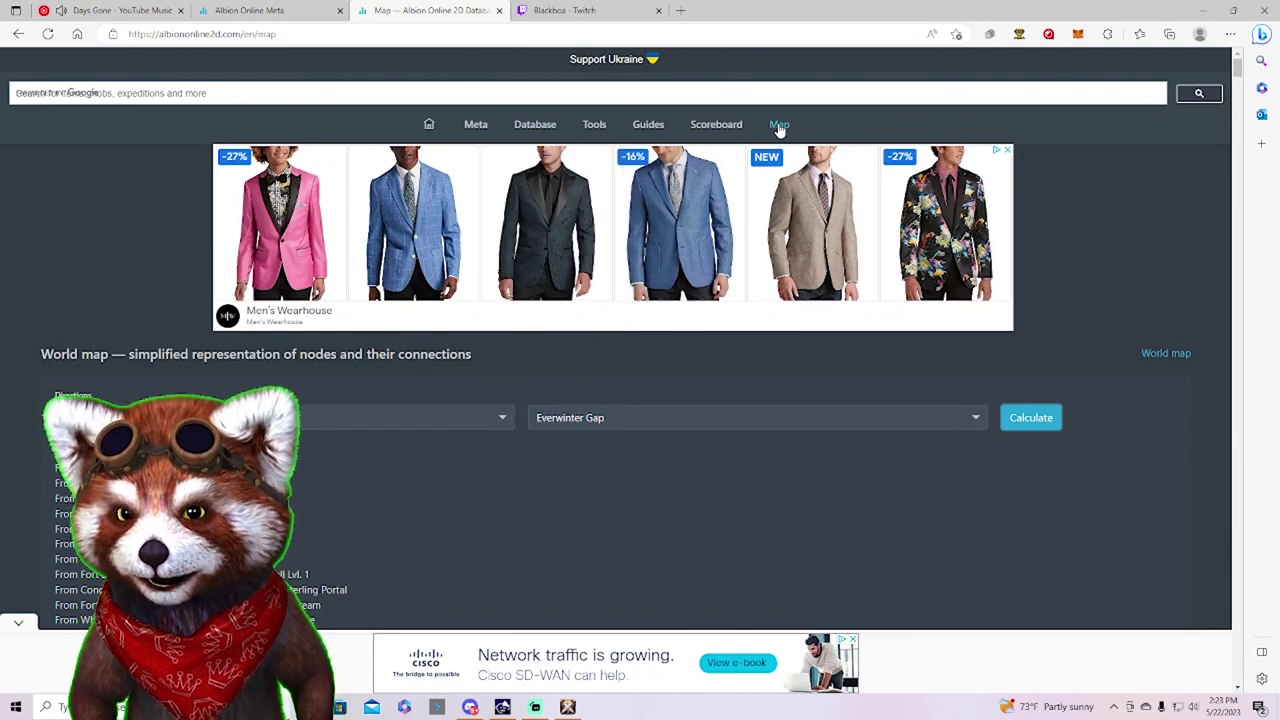
{"action": "left_click", "coordinate": [778, 124]}
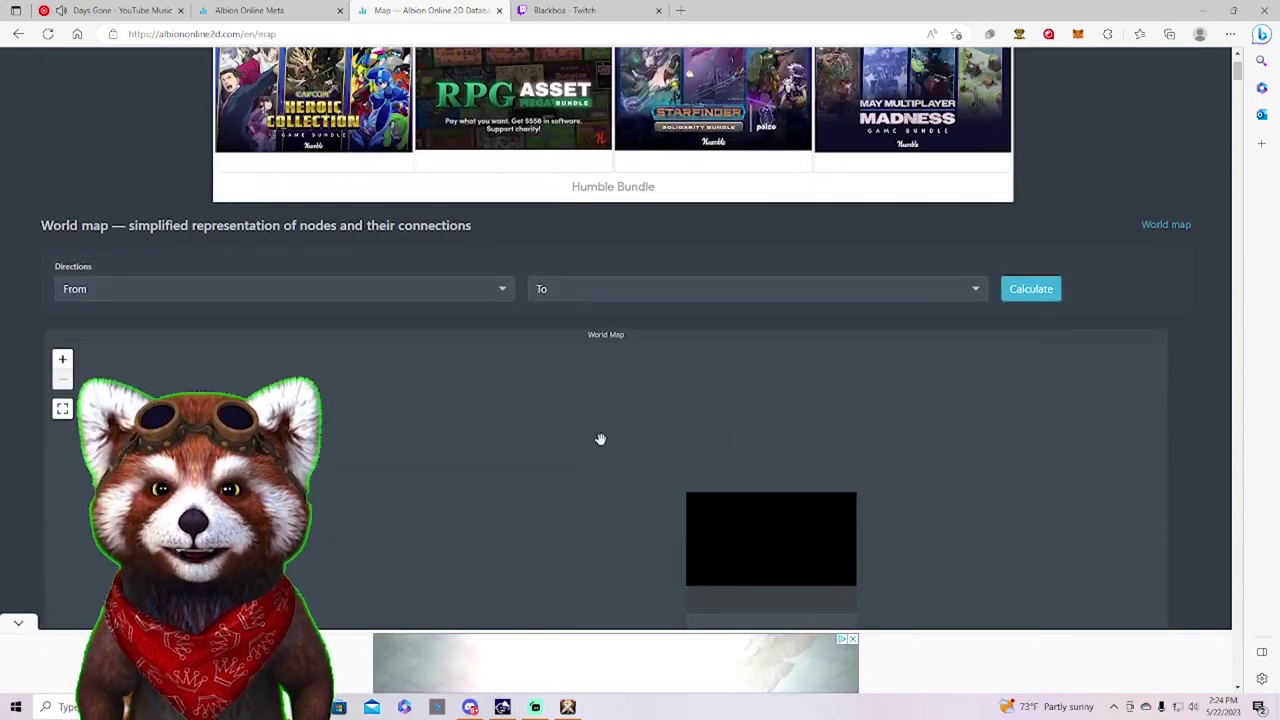
{"action": "scroll", "coordinate": [1225, 180], "scroll_direction": "down", "scroll_amount": 6}
{"action": "scroll", "coordinate": [1210, 194], "scroll_direction": "down", "scroll_amount": 1}
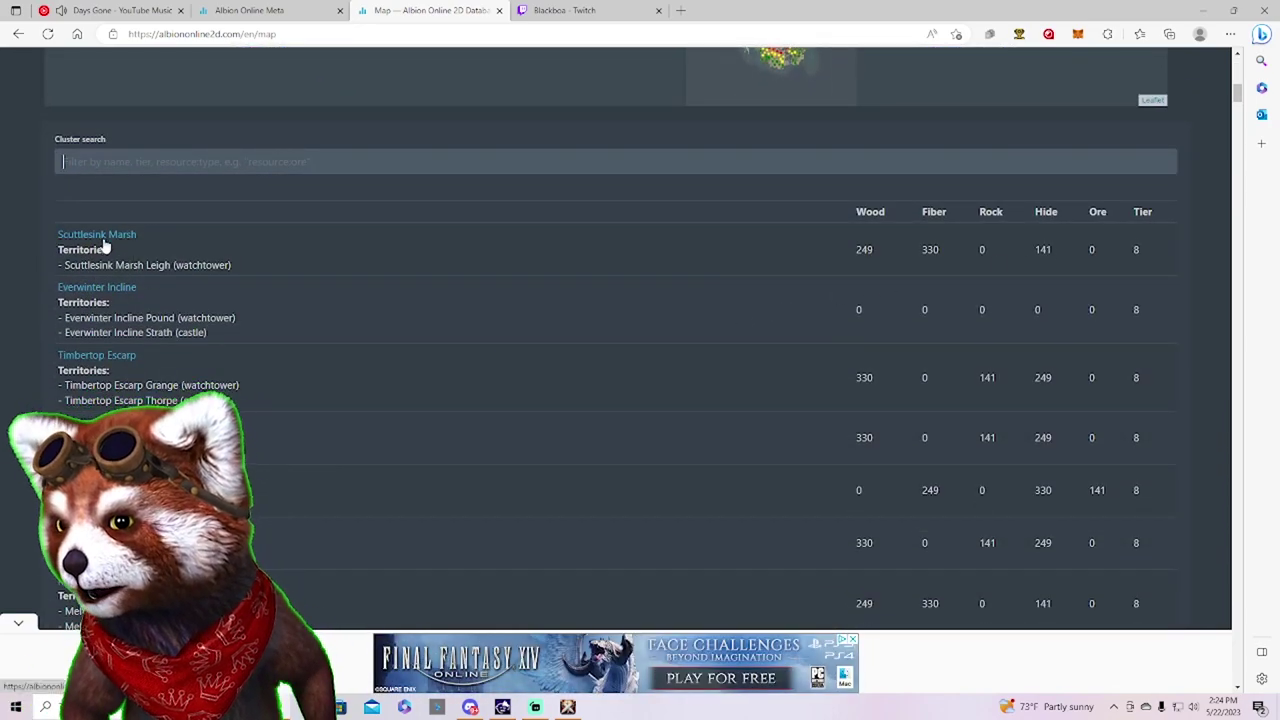
{"action": "left_click", "coordinate": [100, 236]}
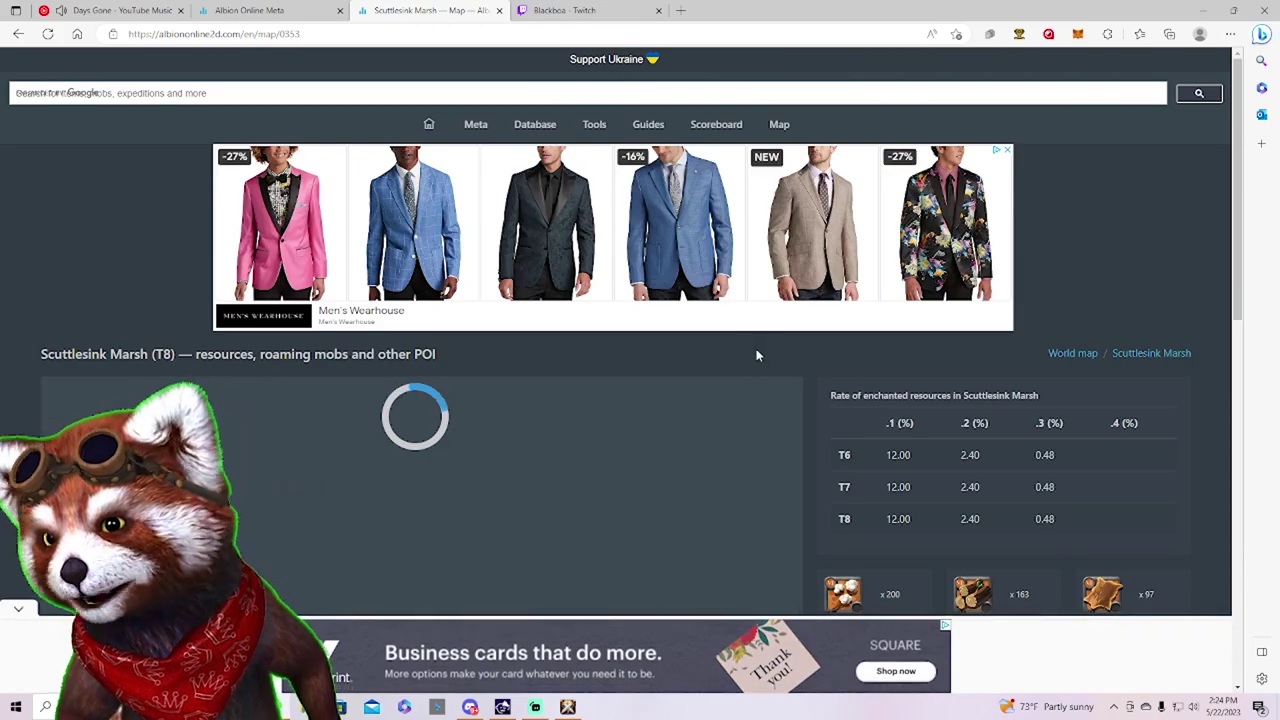
- Examine the fiber, wood and hide nodes in the central and western areas of the Scuttlesink Marsh map
{"action": "scroll", "coordinate": [820, 366], "scroll_direction": "down", "scroll_amount": 4}
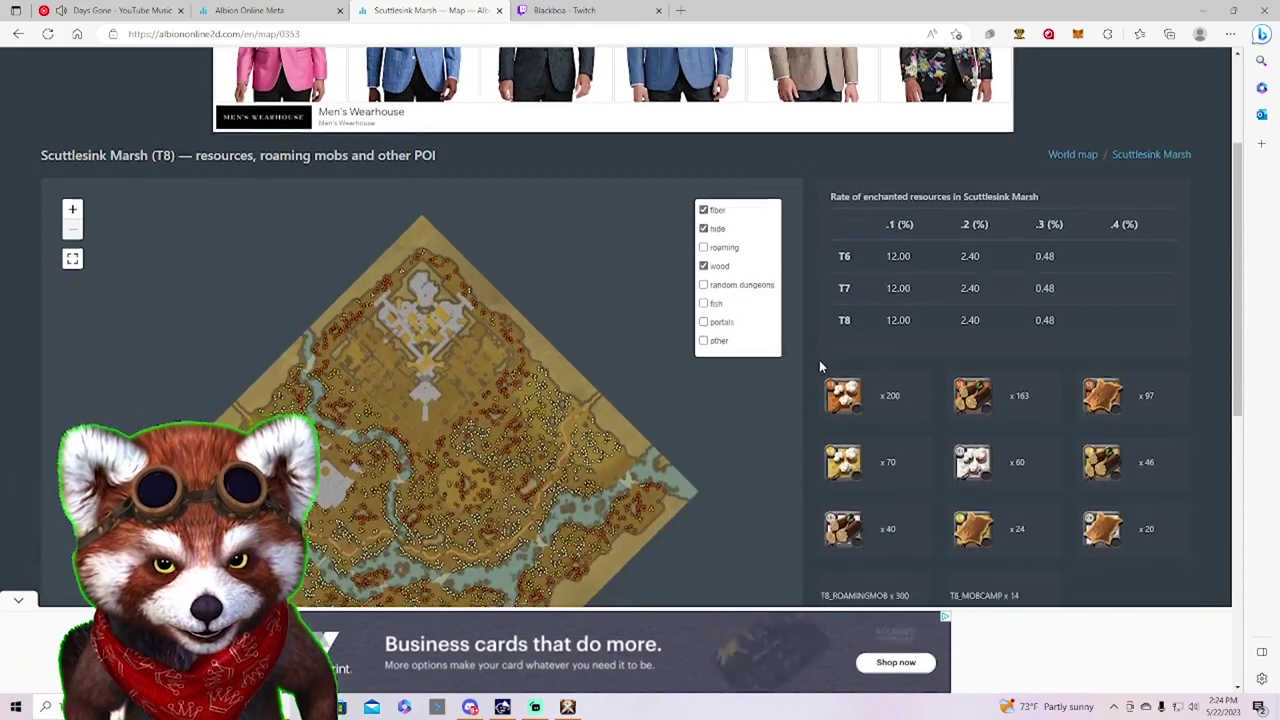
{"action": "scroll", "coordinate": [380, 390], "scroll_direction": "up", "scroll_amount": 2}
{"action": "scroll", "coordinate": [380, 390], "scroll_direction": "down", "scroll_amount": 1}
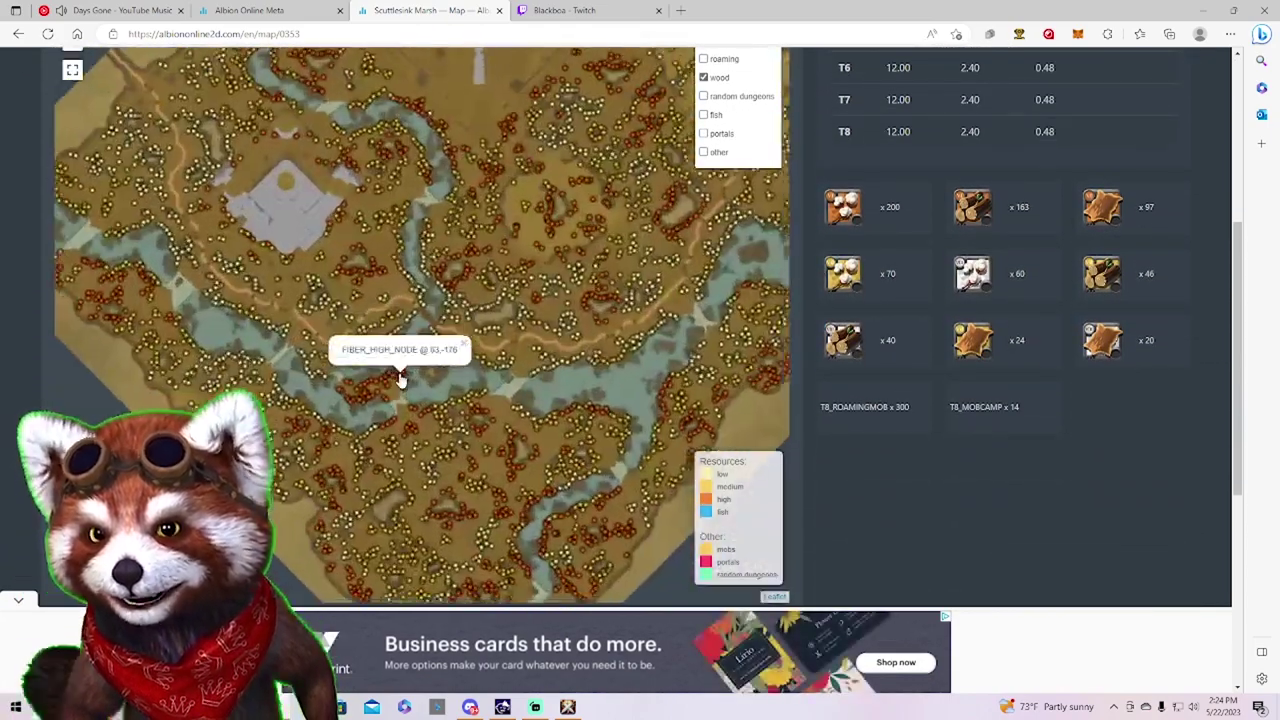
{"action": "left_click", "coordinate": [421, 264]}
{"action": "left_click", "coordinate": [413, 288]}
{"action": "left_click", "coordinate": [374, 322]}
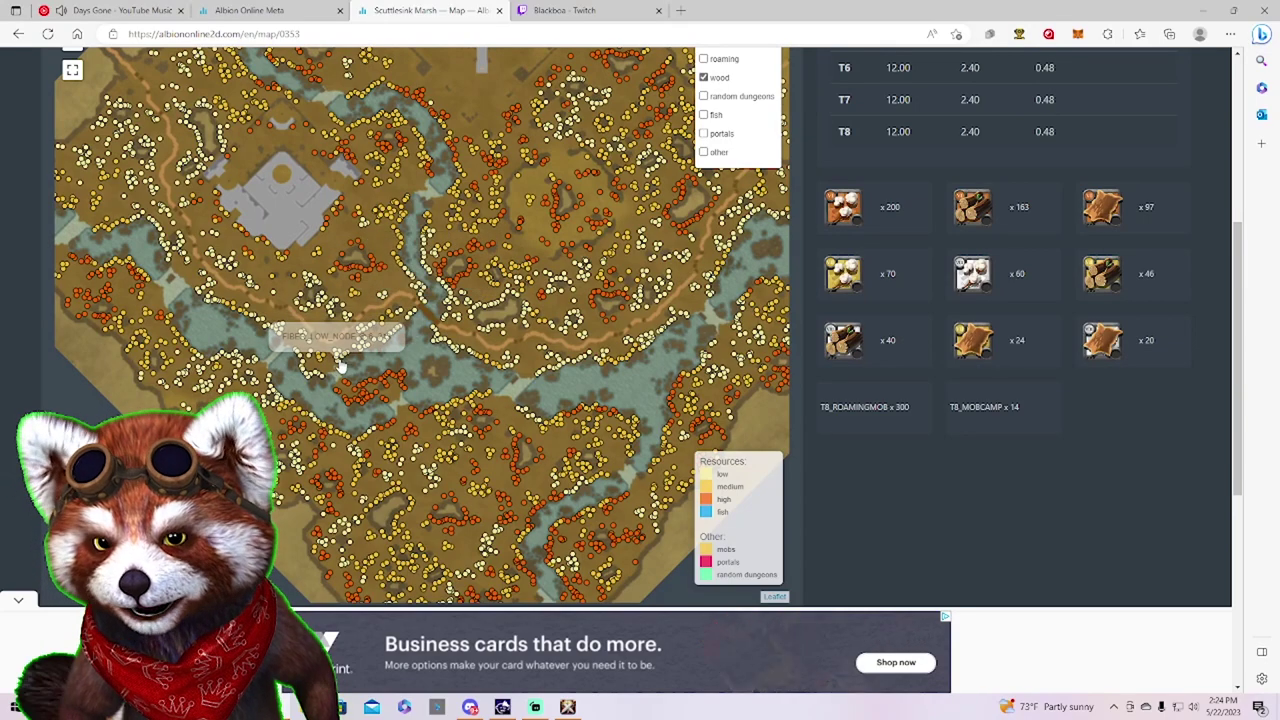
{"action": "left_click", "coordinate": [470, 533]}
{"action": "left_click", "coordinate": [400, 368]}
{"action": "left_click", "coordinate": [316, 248]}
{"action": "left_click_drag", "start_coordinate": [408, 342], "coordinate": [432, 352]}
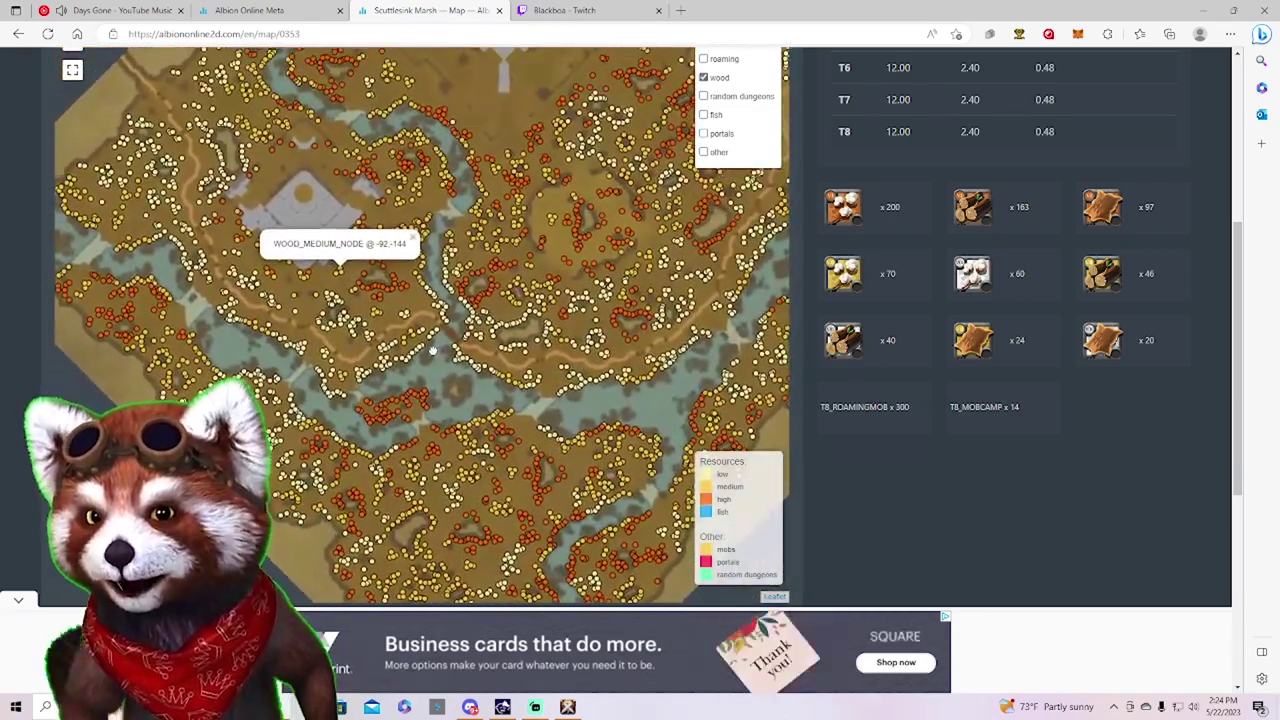
{"action": "left_click", "coordinate": [320, 378]}
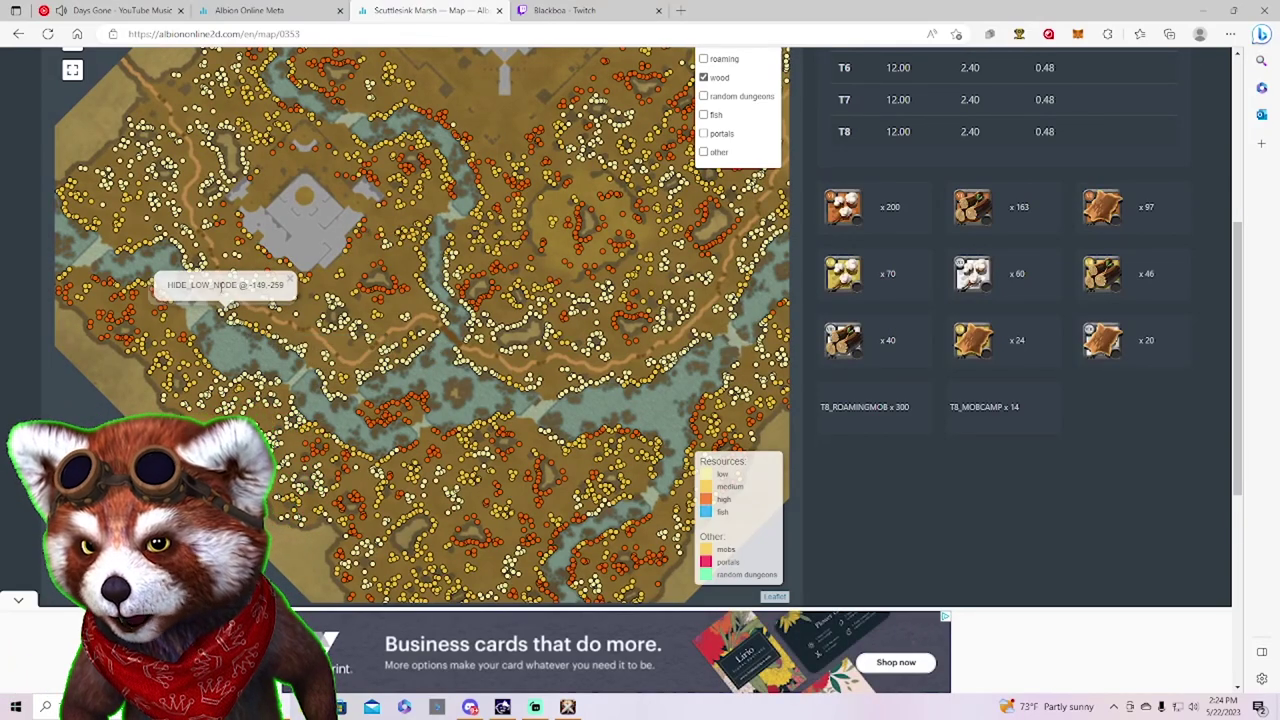
{"action": "left_click", "coordinate": [206, 268]}
{"action": "left_click", "coordinate": [147, 173]}
{"action": "left_click_drag", "start_coordinate": [108, 168], "coordinate": [140, 168]}
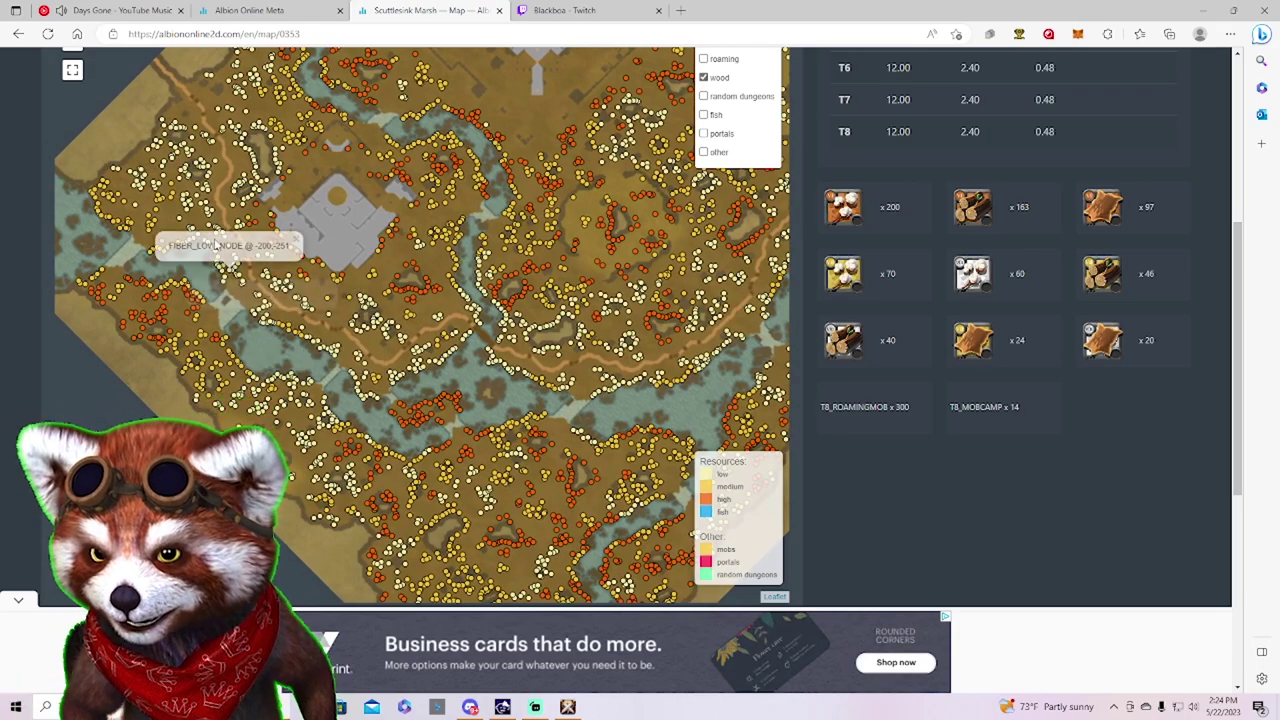
- Inspect resource nodes in the southern and eastern areas of the Scuttlesink Marsh map
{"action": "left_click_drag", "start_coordinate": [460, 500], "coordinate": [383, 317]}
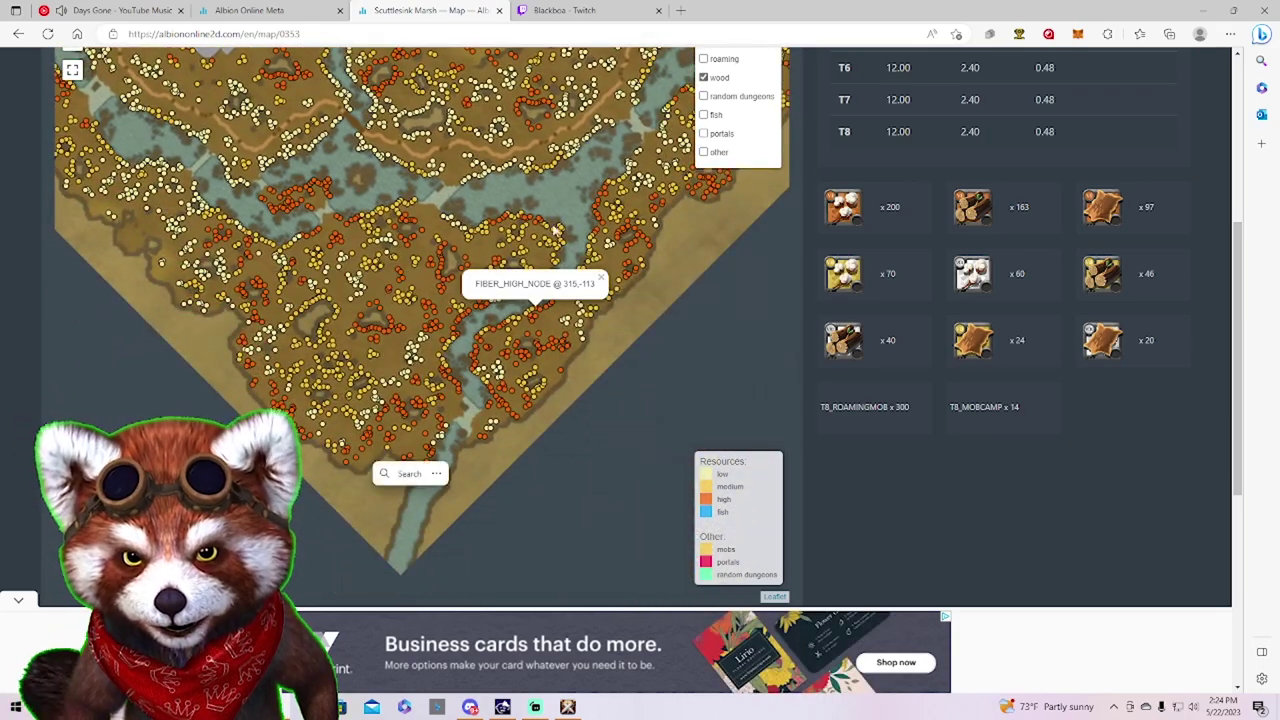
{"action": "scroll", "coordinate": [410, 500], "scroll_direction": "up", "scroll_amount": 2}
{"action": "mouse_move", "coordinate": [588, 345]}
{"action": "left_click_drag", "start_coordinate": [536, 356], "coordinate": [456, 488]}
{"action": "mouse_move", "coordinate": [474, 340]}
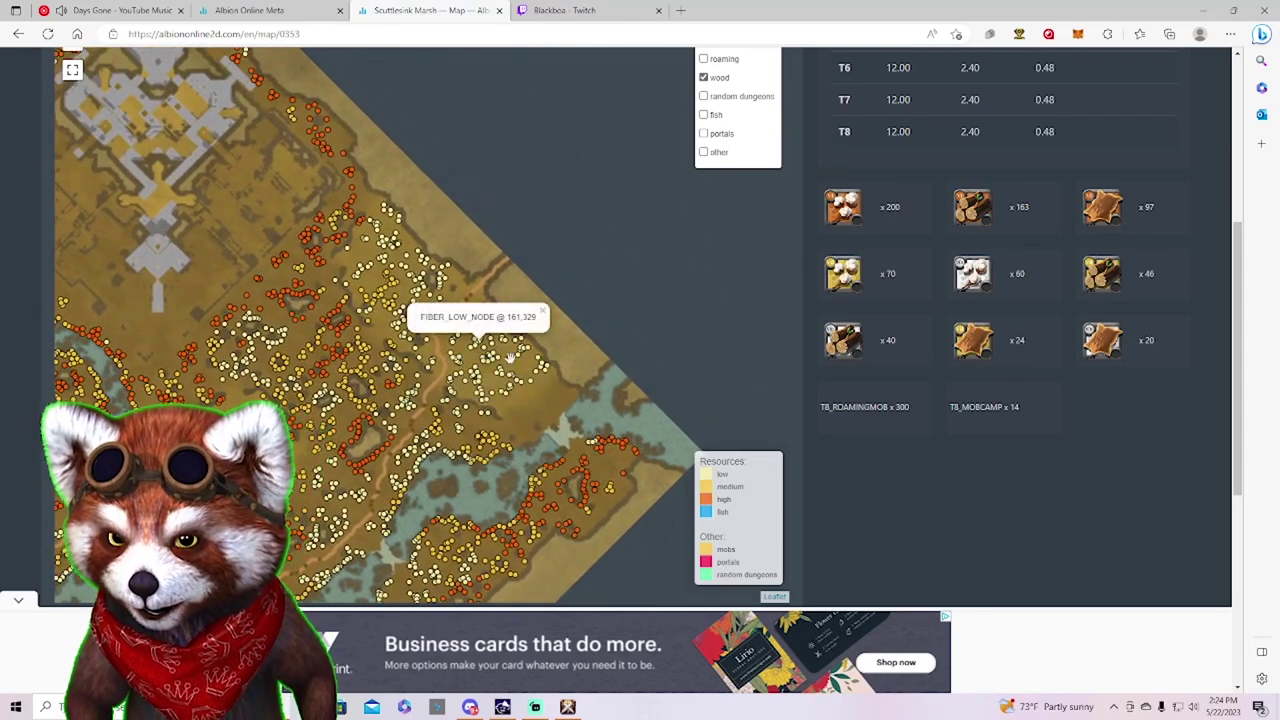
{"action": "mouse_move", "coordinate": [489, 369]}
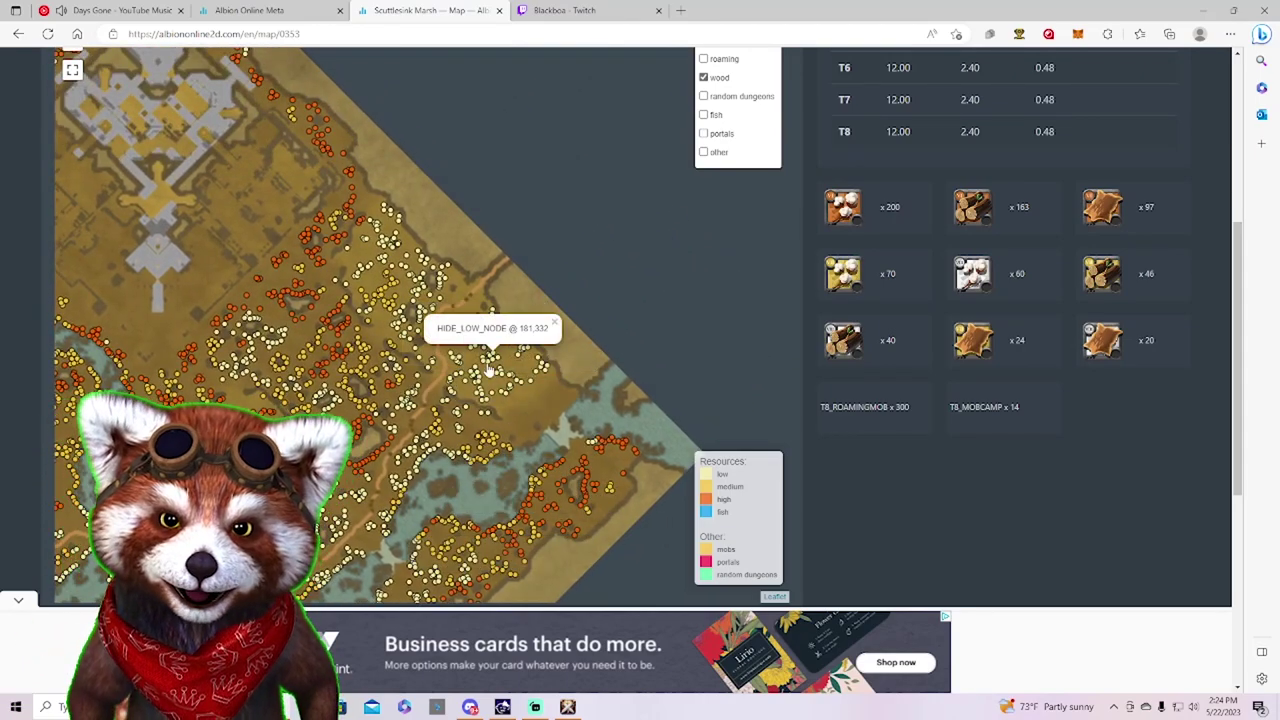
- Leave the zone map and open the Craft Calculator from the site's tools
{"action": "key", "text": "alt+Left"}
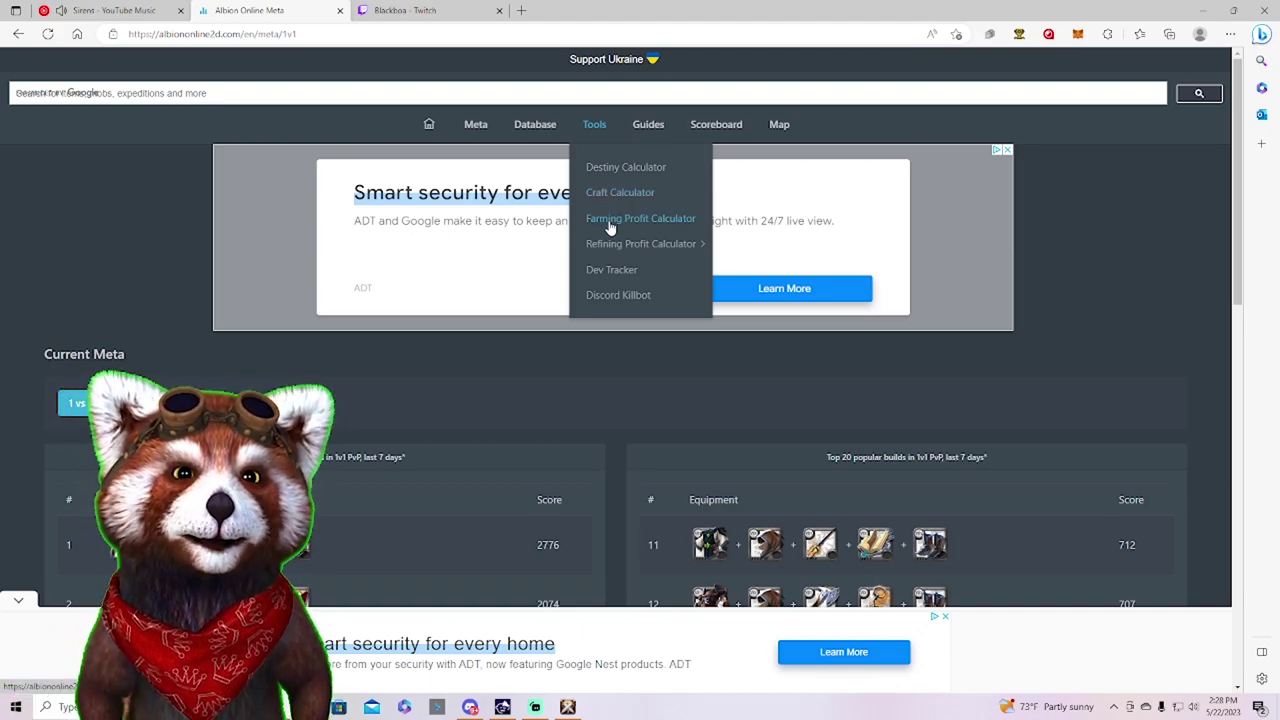
{"action": "mouse_move", "coordinate": [608, 256]}
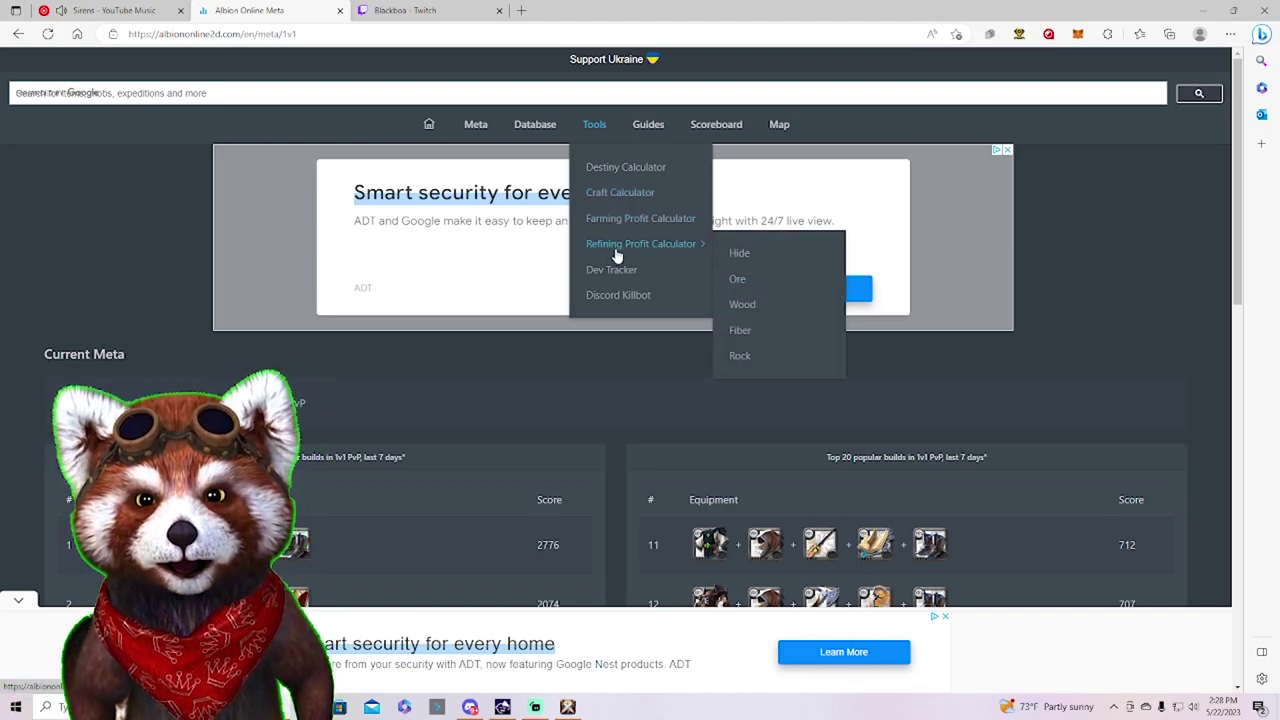
{"action": "left_click", "coordinate": [625, 195]}
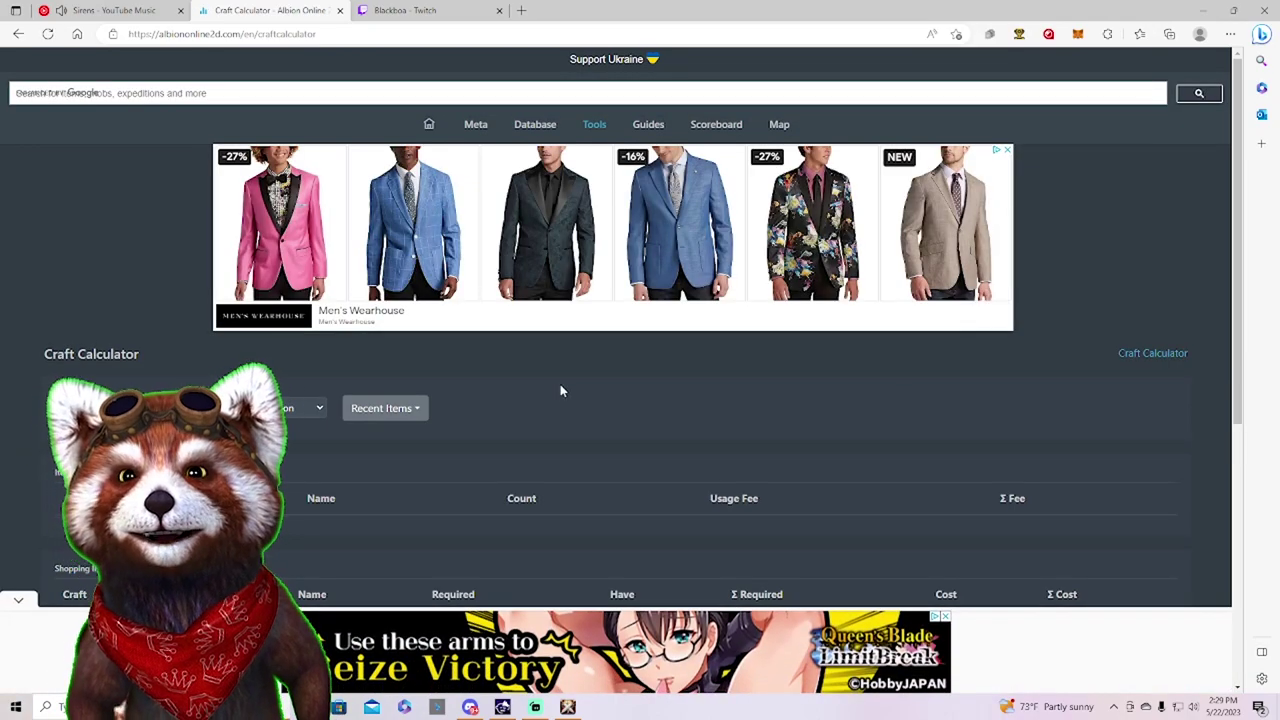
- Add the tier 5 Expert's Realmbreaker to the items to craft
{"action": "scroll", "coordinate": [563, 378], "scroll_direction": "down", "scroll_amount": 2}
{"action": "scroll", "coordinate": [566, 378], "scroll_direction": "down", "scroll_amount": 1}
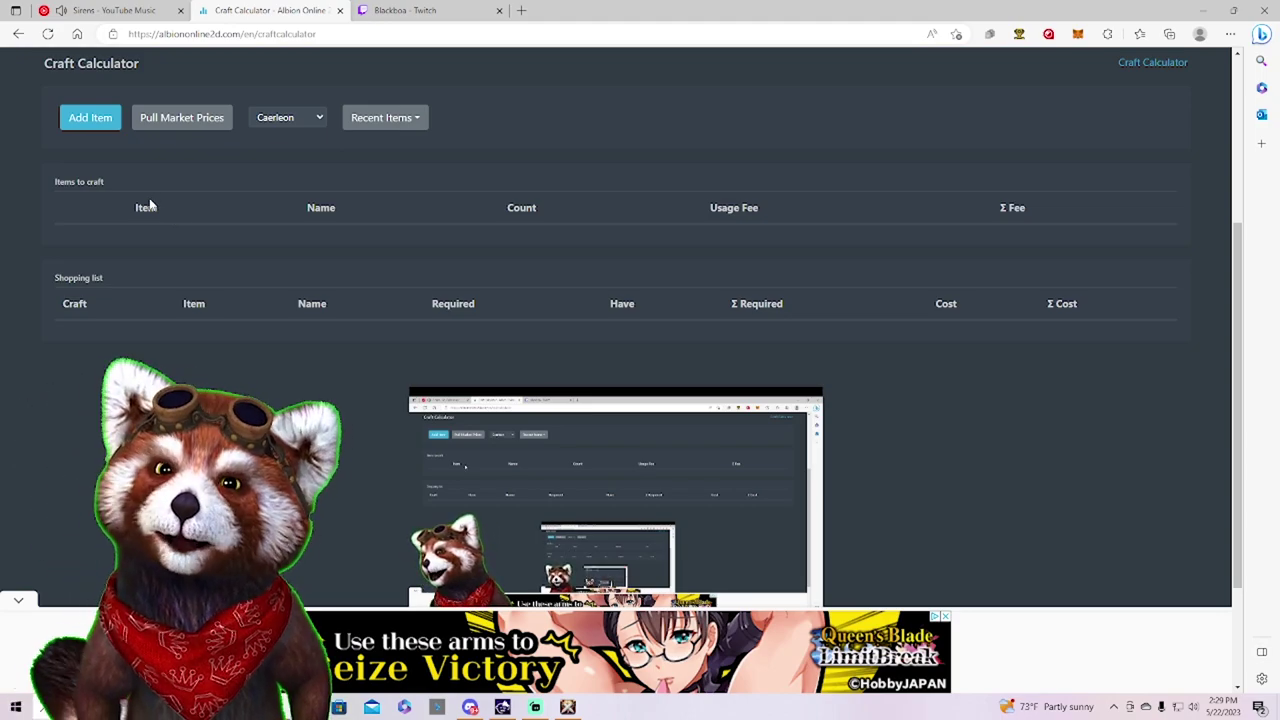
{"action": "left_click", "coordinate": [89, 119]}
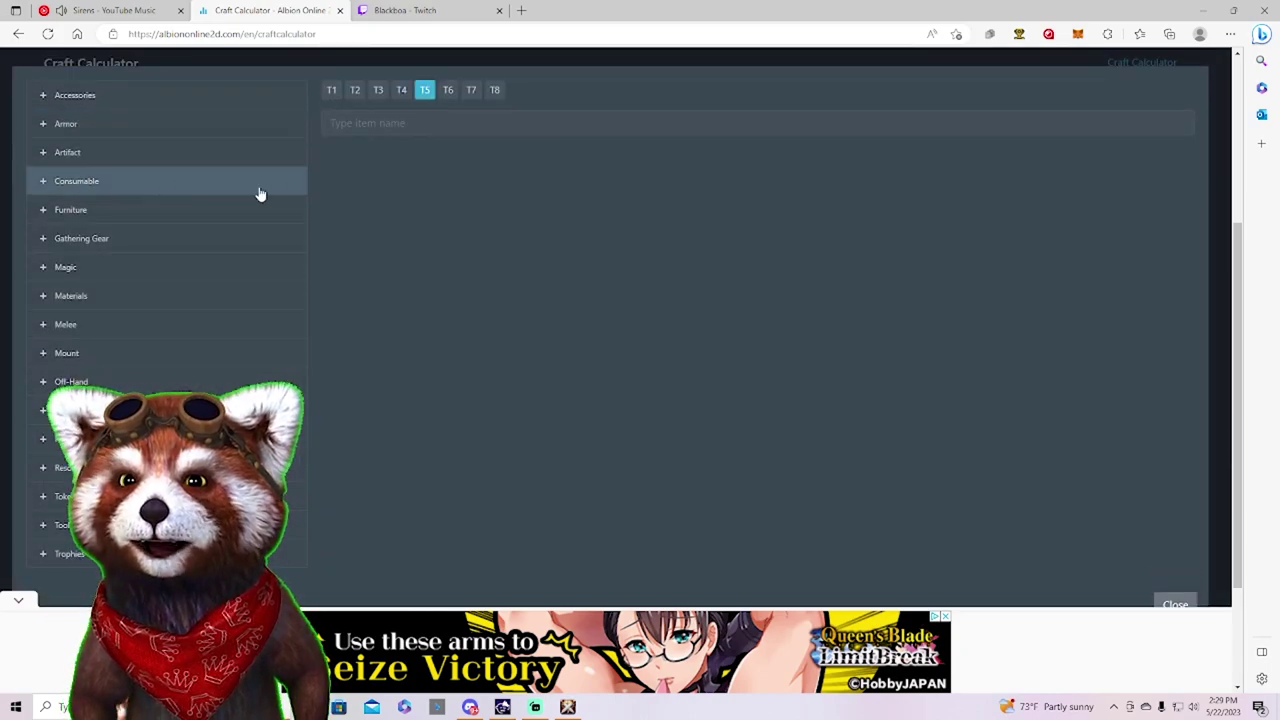
{"action": "left_click", "coordinate": [419, 126]}
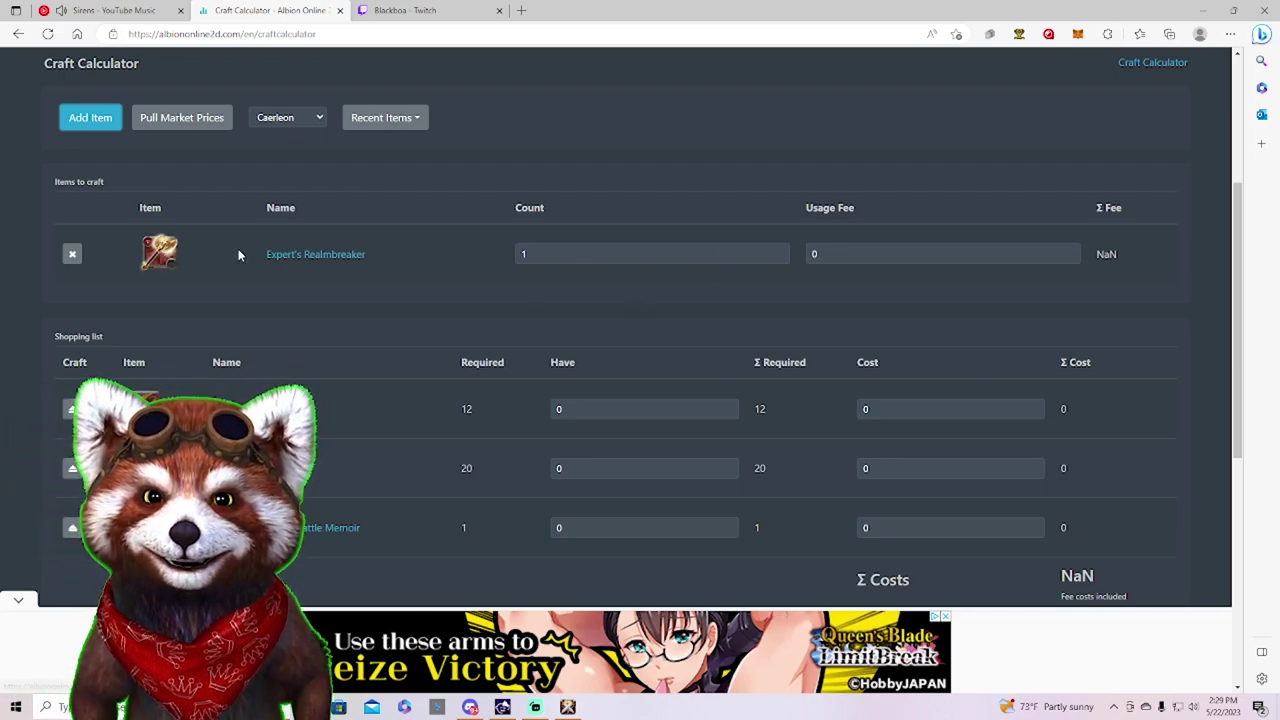
- Review the Realmbreaker's shopping list and set the owned quantity of Cedar Planks to 12
{"action": "scroll", "coordinate": [390, 290], "scroll_direction": "down", "scroll_amount": 1}
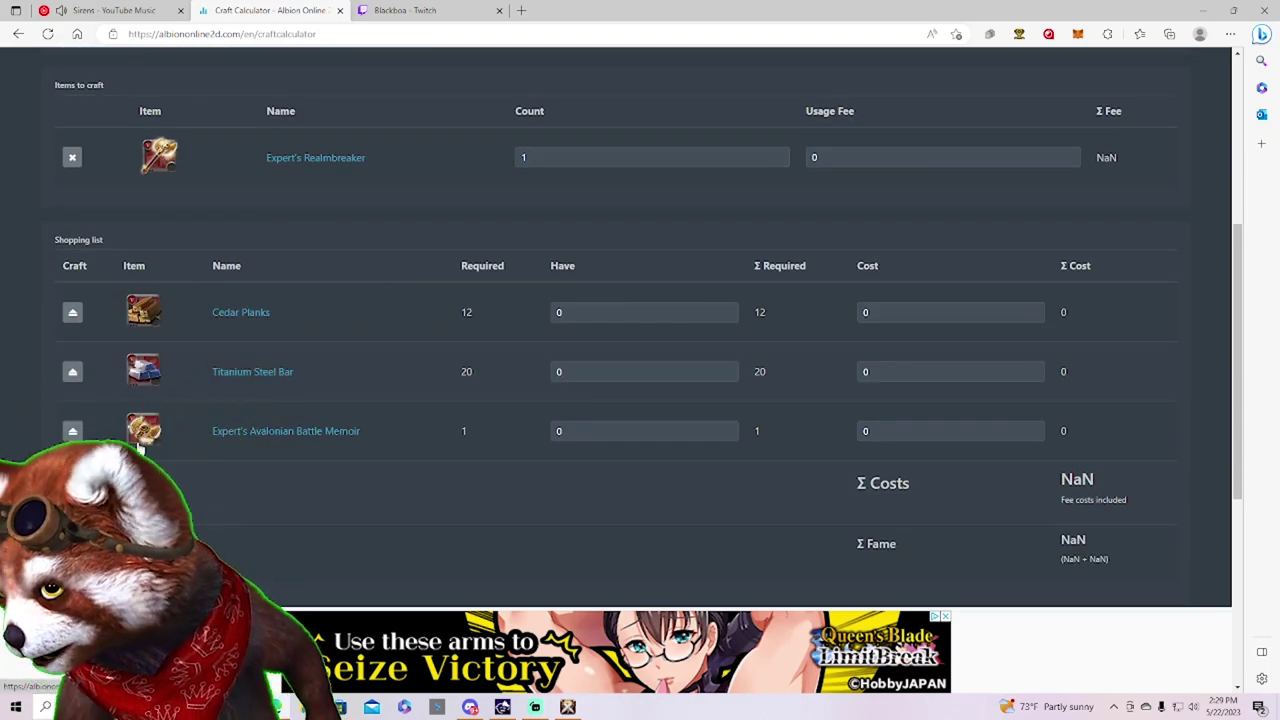
{"action": "scroll", "coordinate": [140, 450], "scroll_direction": "down", "scroll_amount": 2}
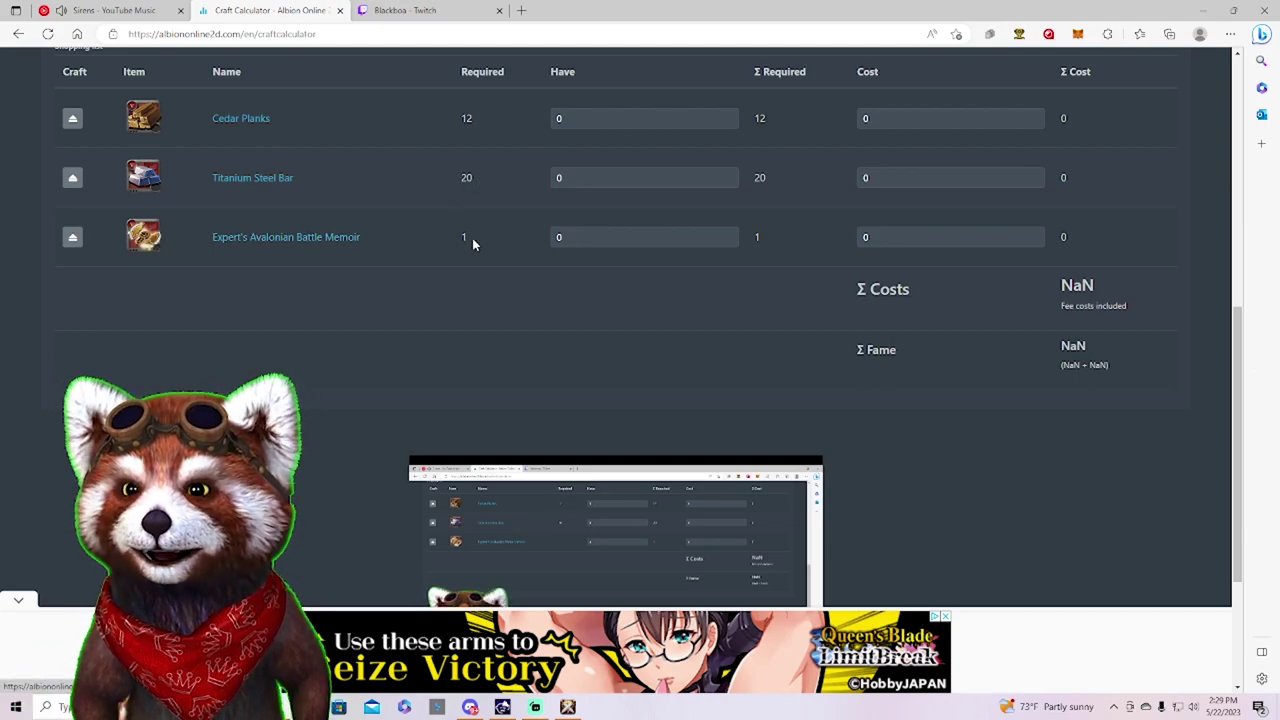
{"action": "scroll", "coordinate": [510, 274], "scroll_direction": "up", "scroll_amount": 1}
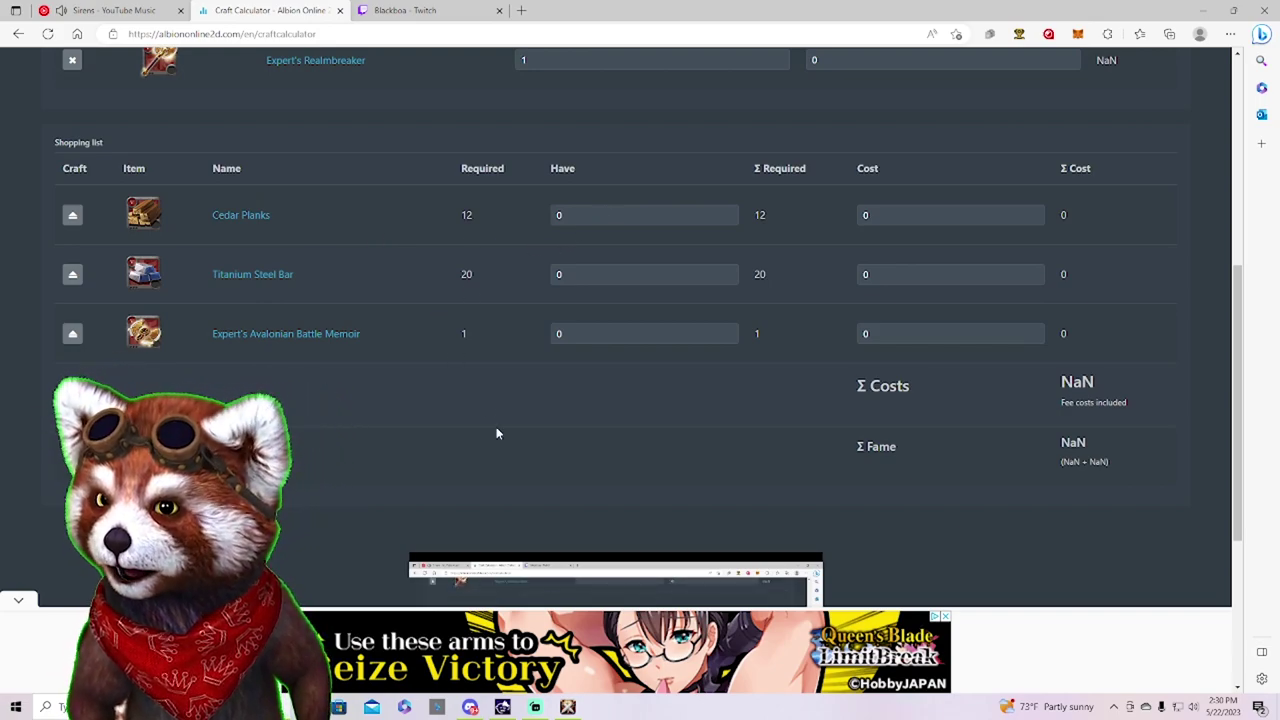
{"action": "left_click", "coordinate": [576, 212]}
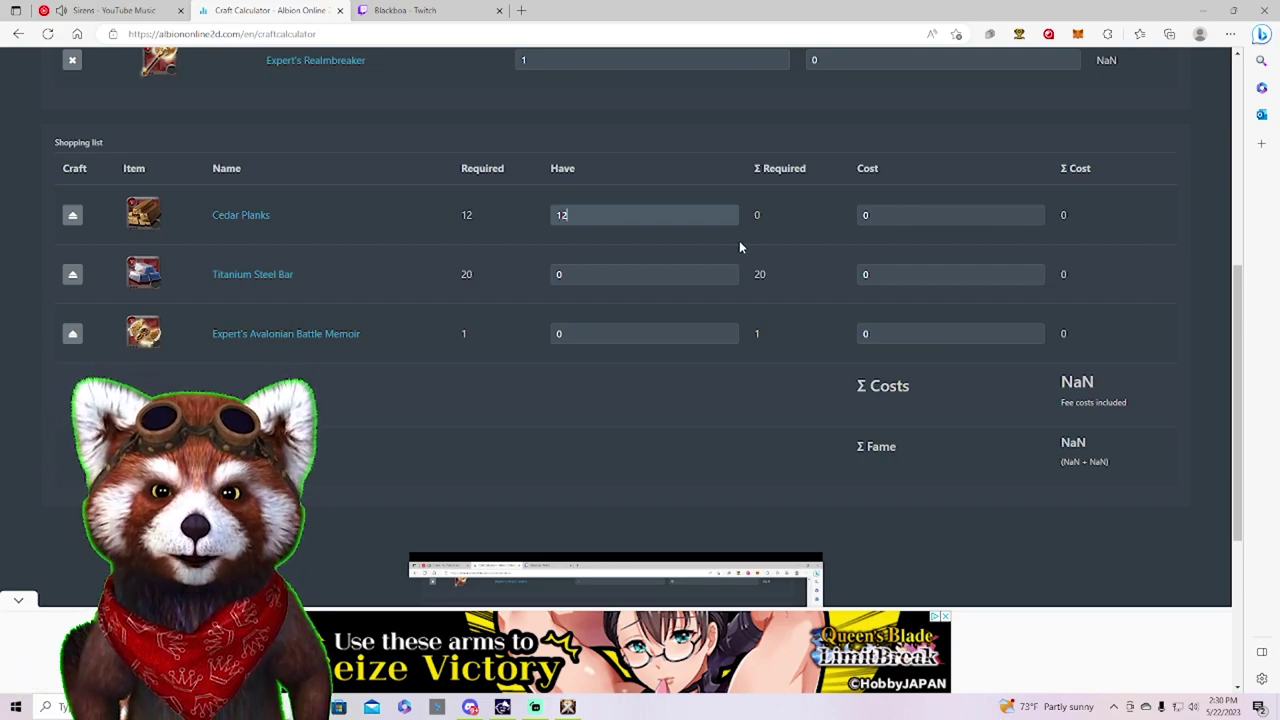
- Set the owned quantity of Titanium Steel Bar to 20 in the shopping list
{"action": "left_click", "coordinate": [596, 274]}
{"action": "key", "text": "BackSpace"}
{"action": "type", "text": "20"}
{"action": "left_click", "coordinate": [580, 337]}
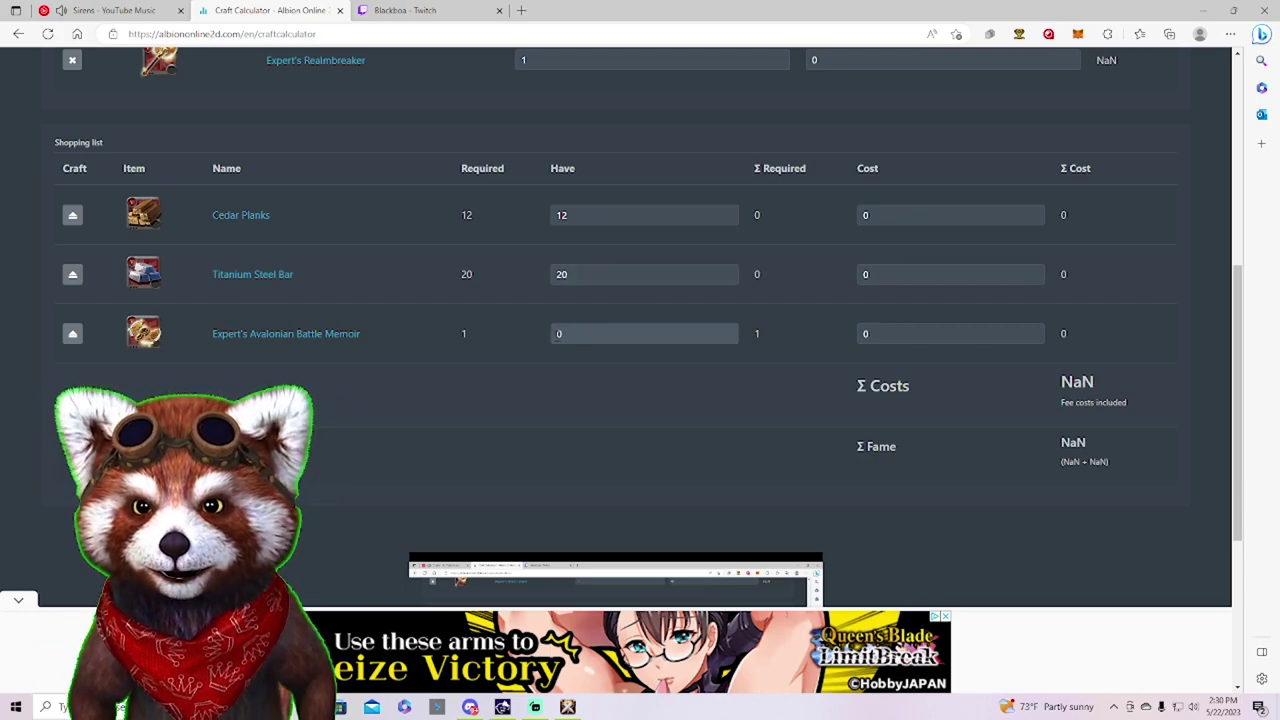
- Set the owned quantity of Titanium Steel Bar back to 0 and look over the required amounts and costs
{"action": "left_click_drag", "start_coordinate": [575, 274], "coordinate": [531, 274]}
{"action": "type", "text": "0"}
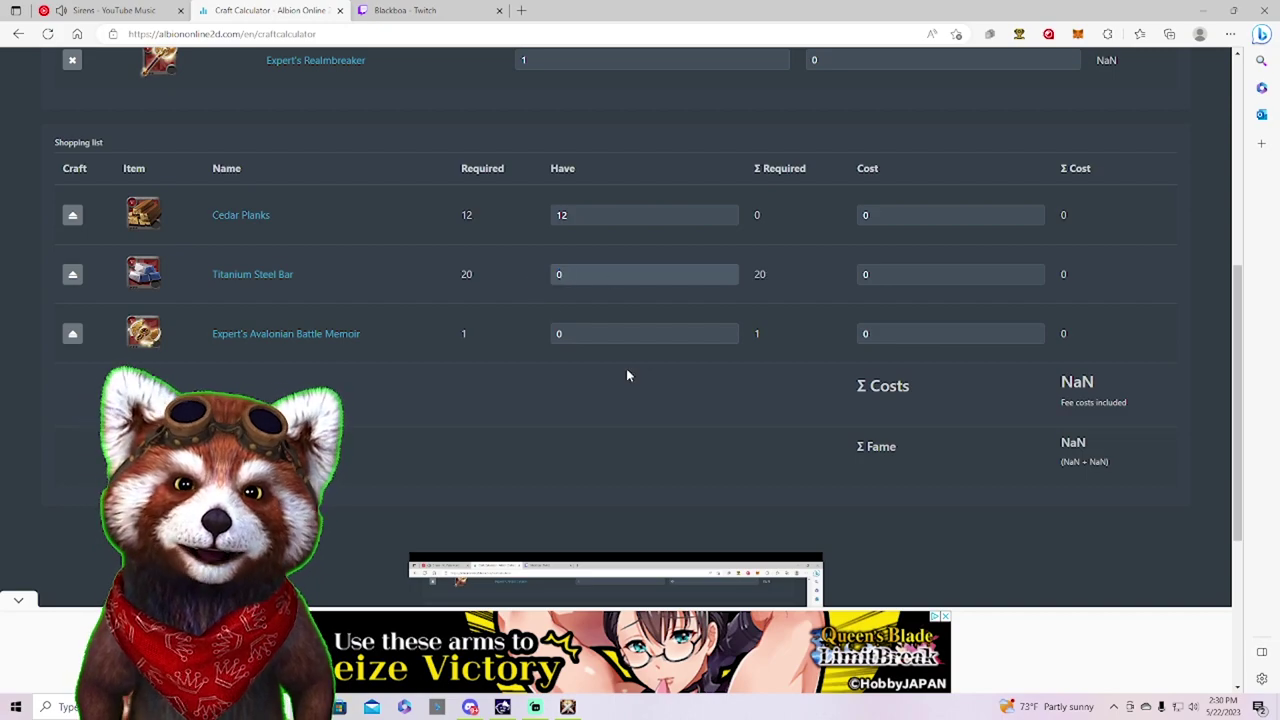
{"action": "left_click", "coordinate": [807, 279]}
{"action": "scroll", "coordinate": [955, 219], "scroll_direction": "up", "scroll_amount": 1}
{"action": "scroll", "coordinate": [1017, 295], "scroll_direction": "down", "scroll_amount": 1}
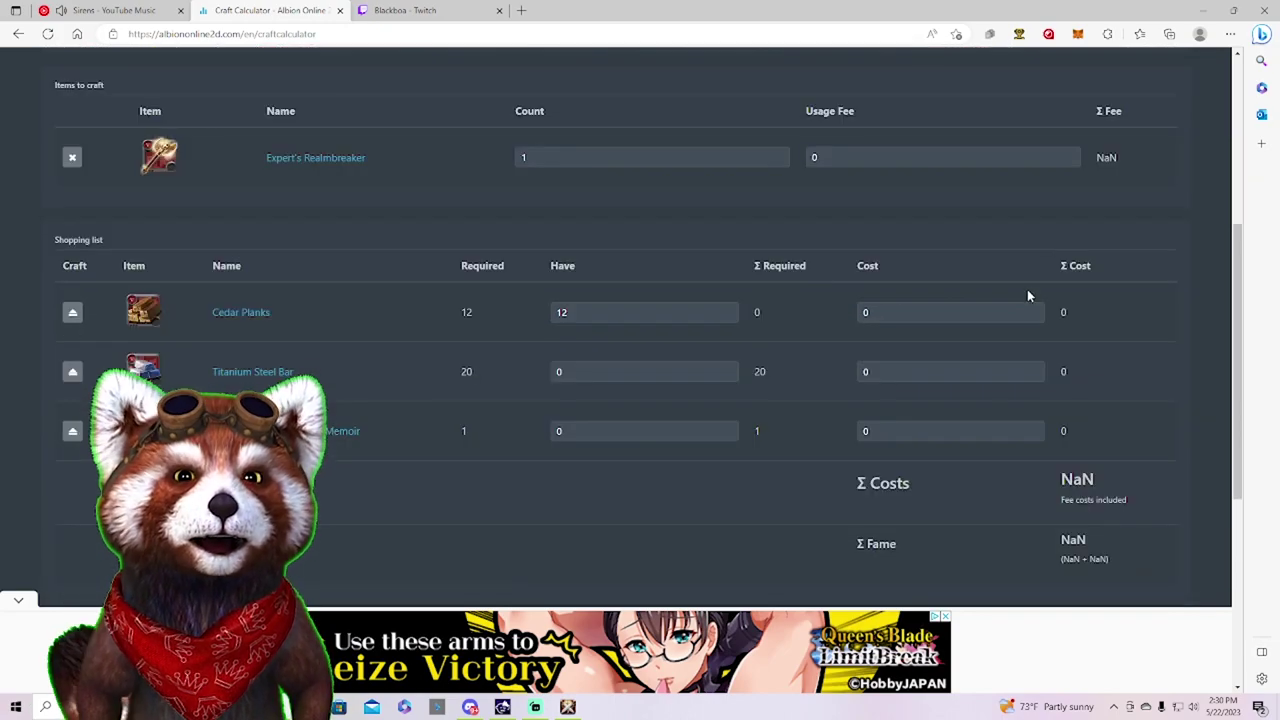
{"action": "scroll", "coordinate": [987, 370], "scroll_direction": "down", "scroll_amount": 2}
{"action": "scroll", "coordinate": [985, 368], "scroll_direction": "up", "scroll_amount": 2}
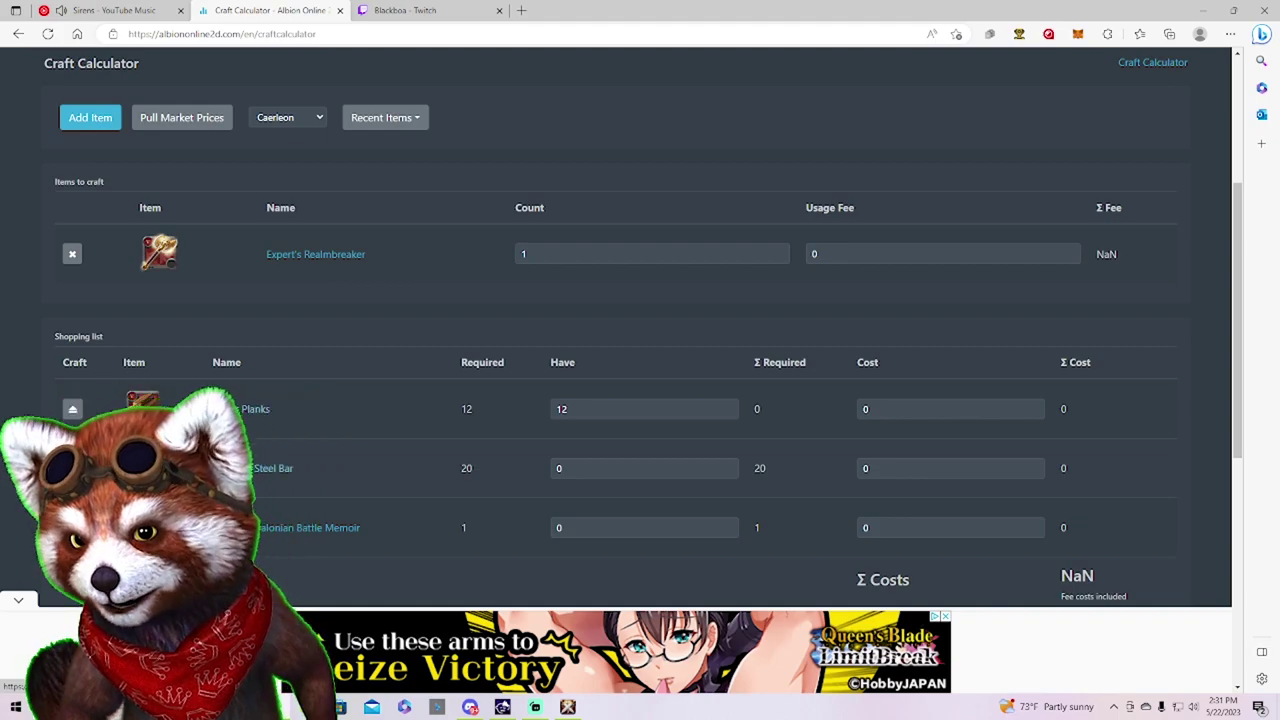
- Open the Titanium Steel Bar item page from the shopping list and review its market prices by city
{"action": "left_click", "coordinate": [258, 468]}
{"action": "scroll", "coordinate": [667, 410], "scroll_direction": "down", "scroll_amount": 1}
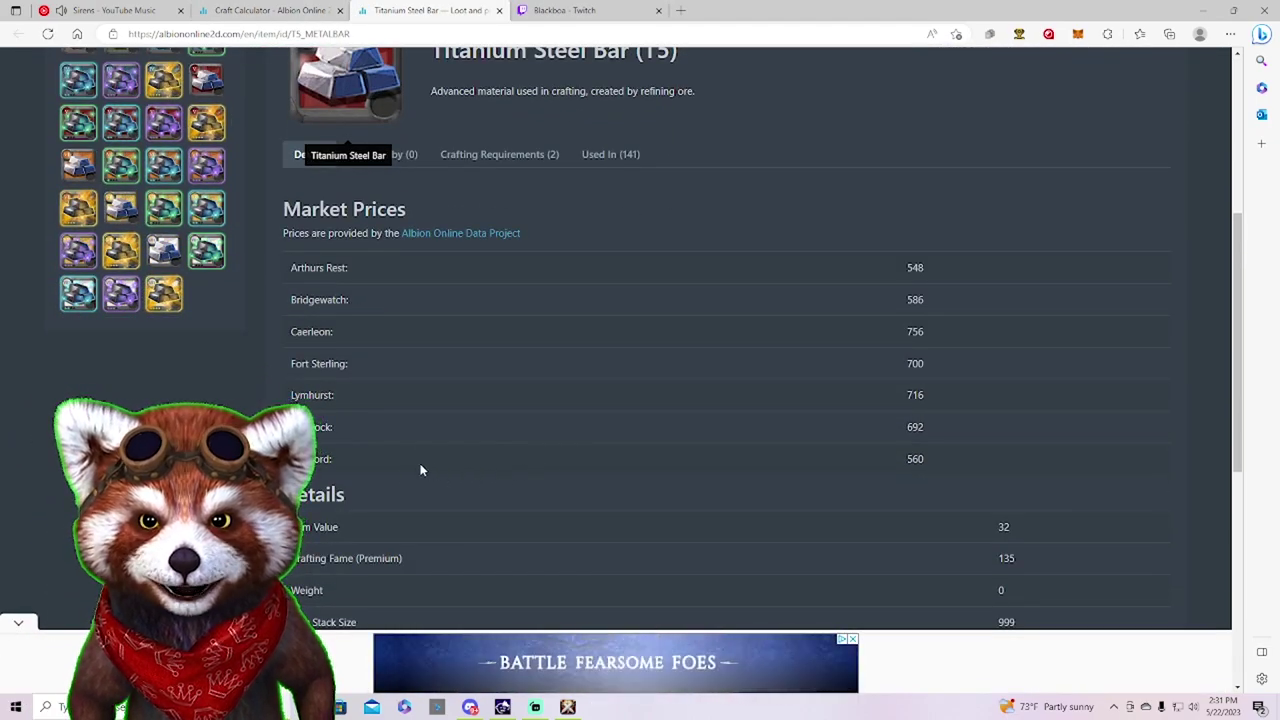
{"action": "scroll", "coordinate": [453, 356], "scroll_direction": "up", "scroll_amount": 1}
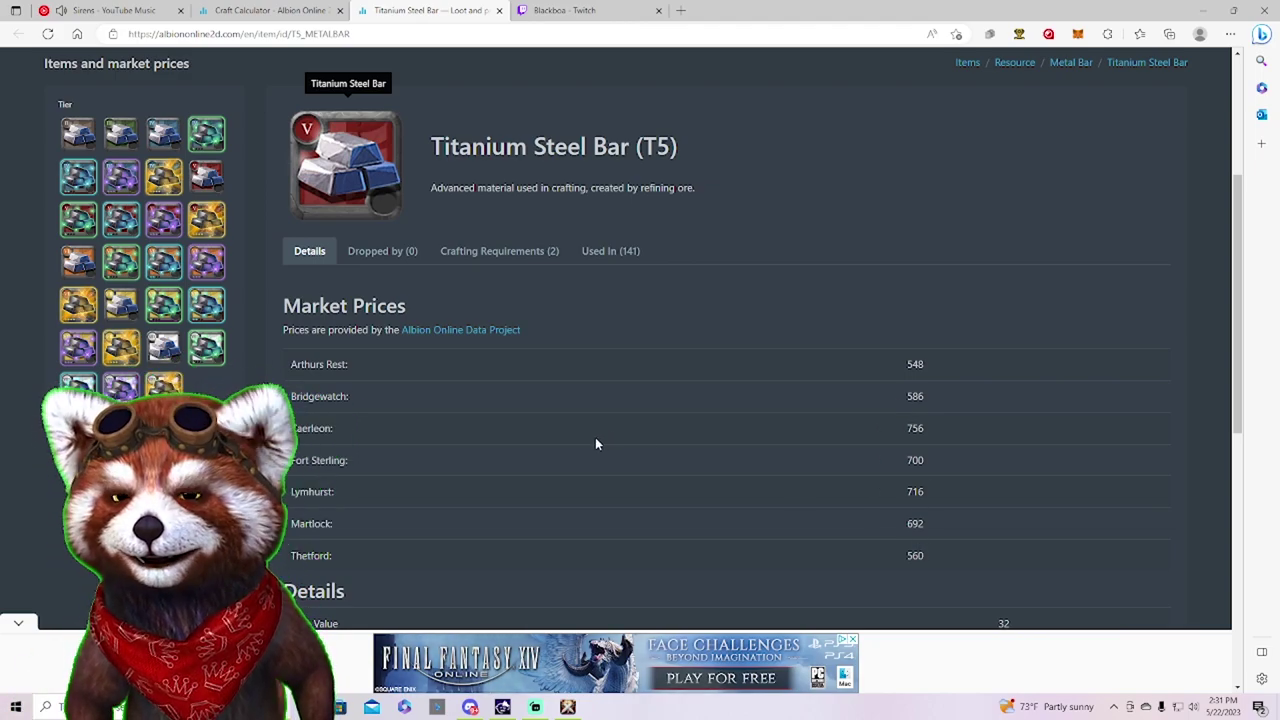
- Switch to the Albion Online game, compare its Caerleon Marketplace Titanium Steel Bar offers with the website's prices, and close the marketplace
{"action": "left_click", "coordinate": [567, 707]}
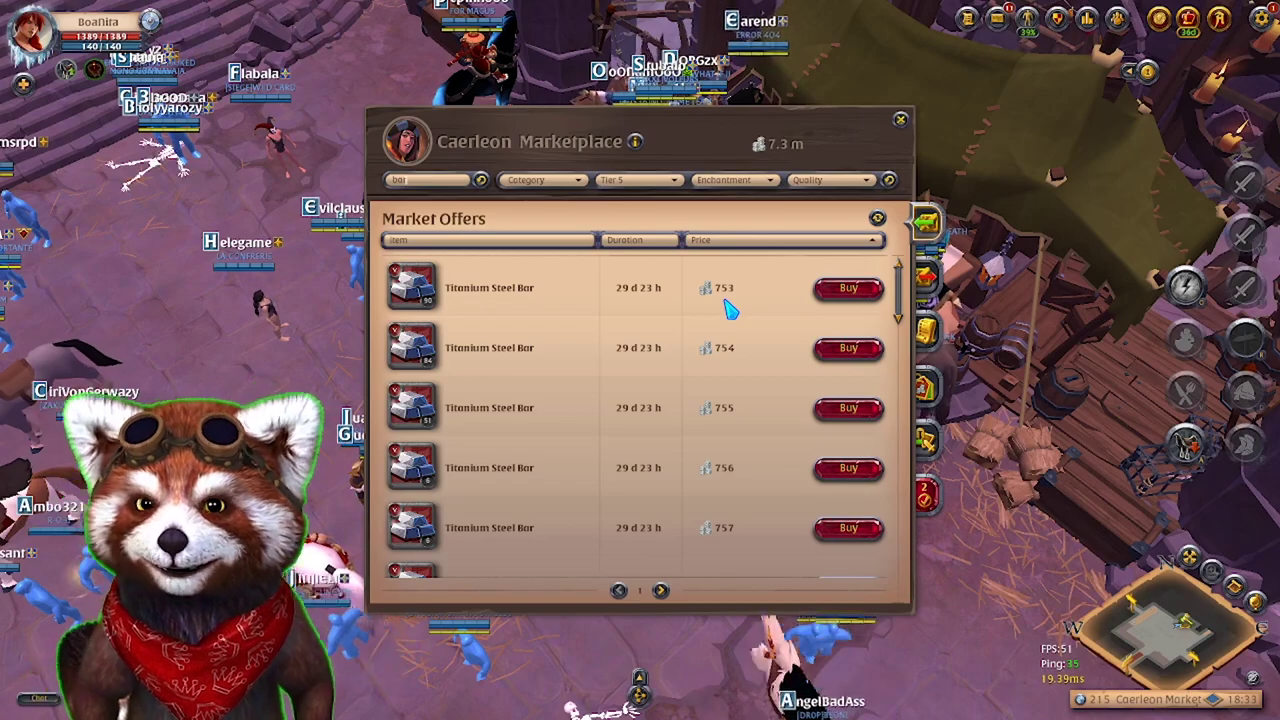
{"action": "key", "text": "alt+Tab"}
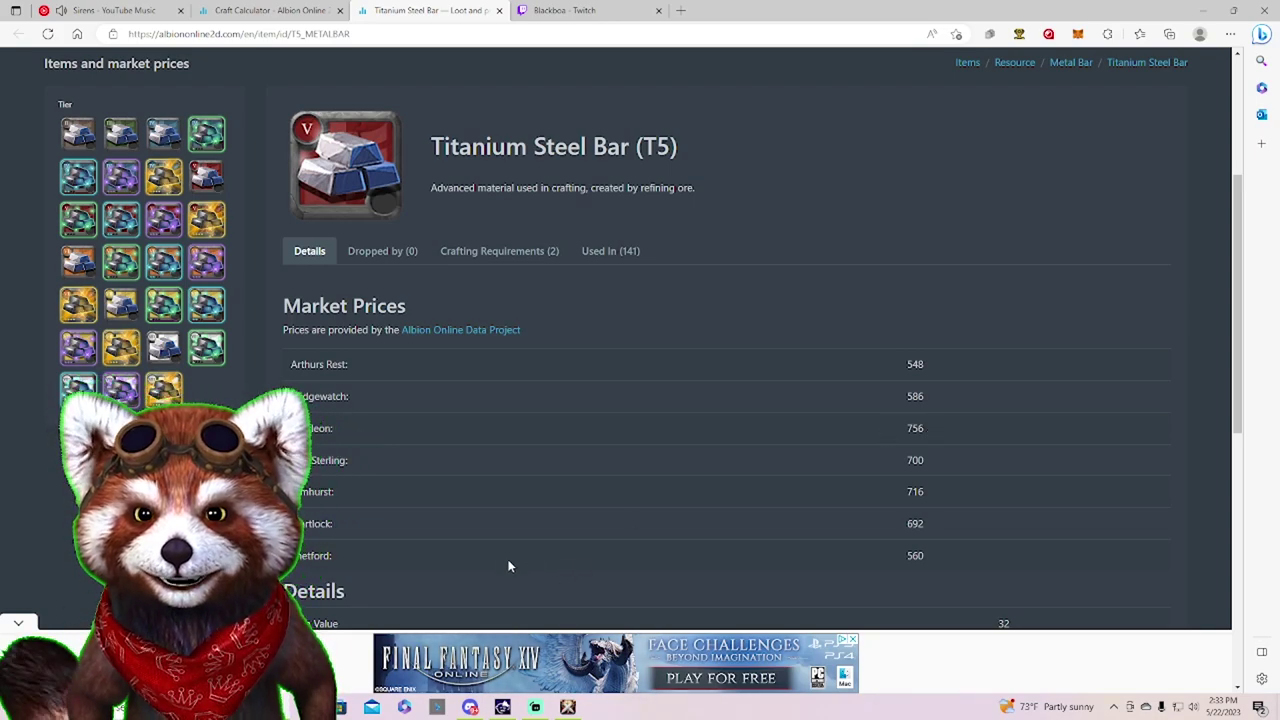
{"action": "key", "text": "alt+Tab"}
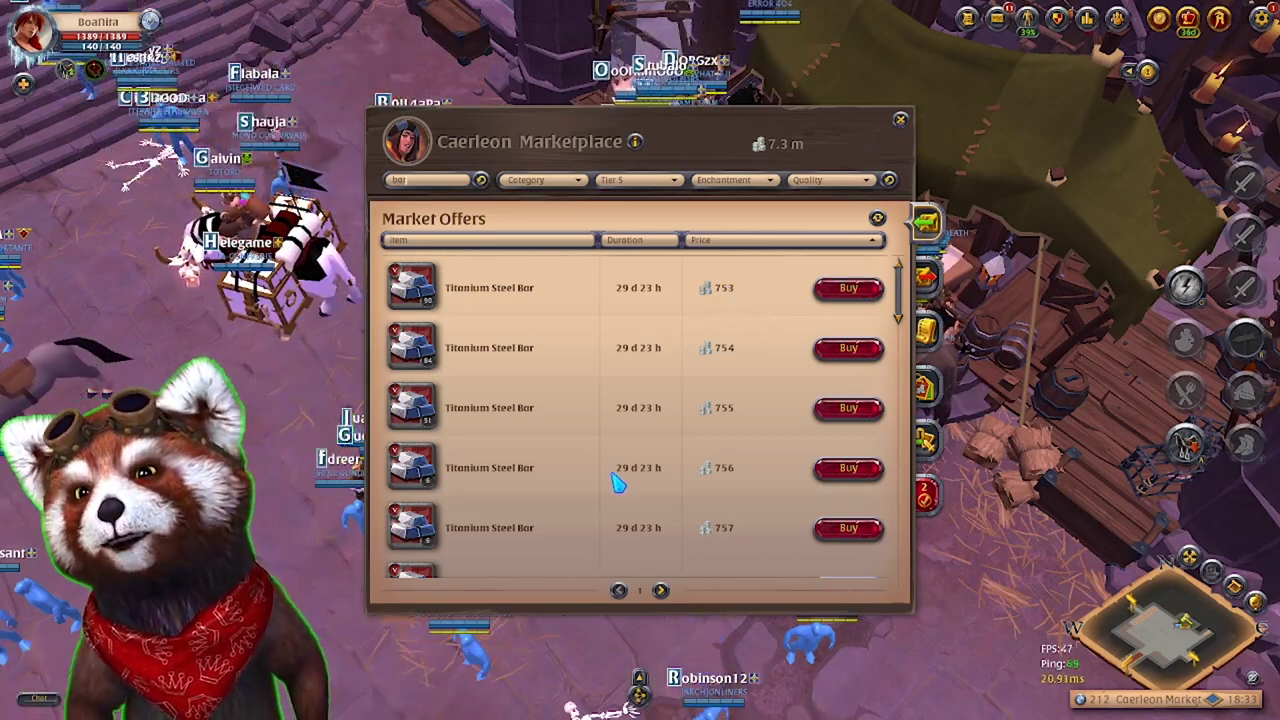
{"action": "left_click", "coordinate": [900, 119]}
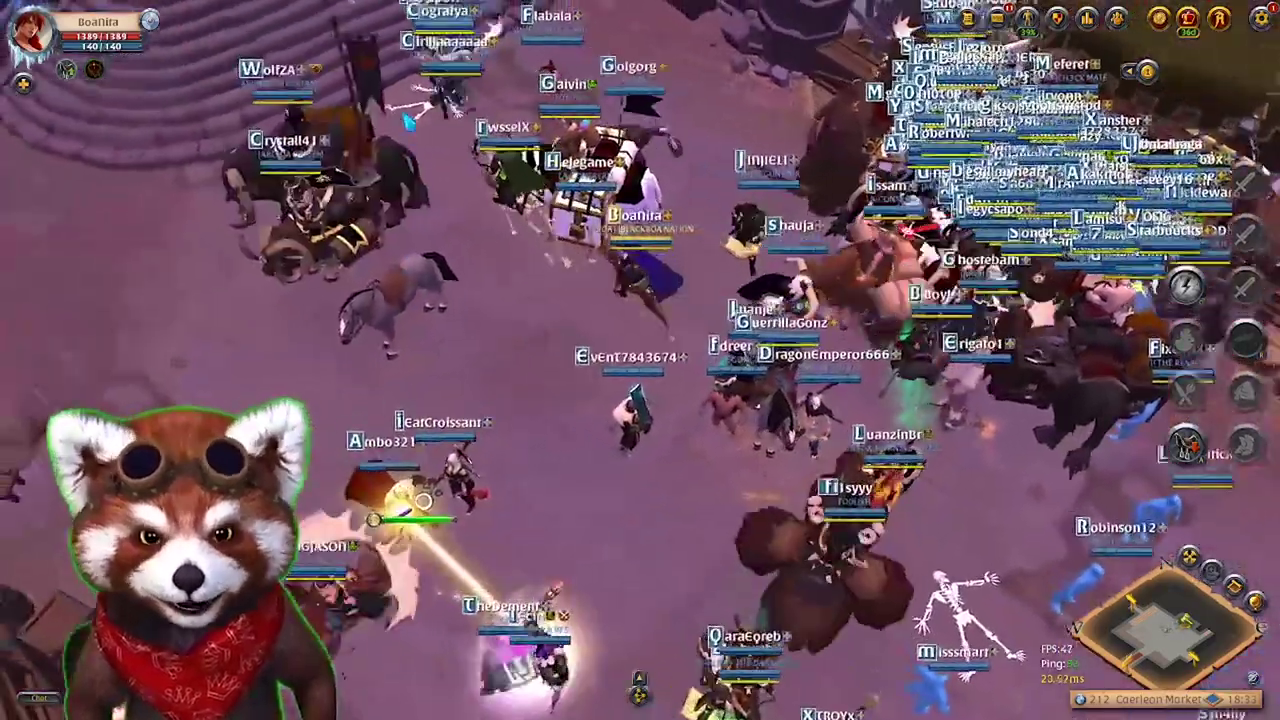
- Move the character from the Caerleon Market through Caerleon to the Black Market and open its trading window
{"action": "left_click", "coordinate": [408, 120]}
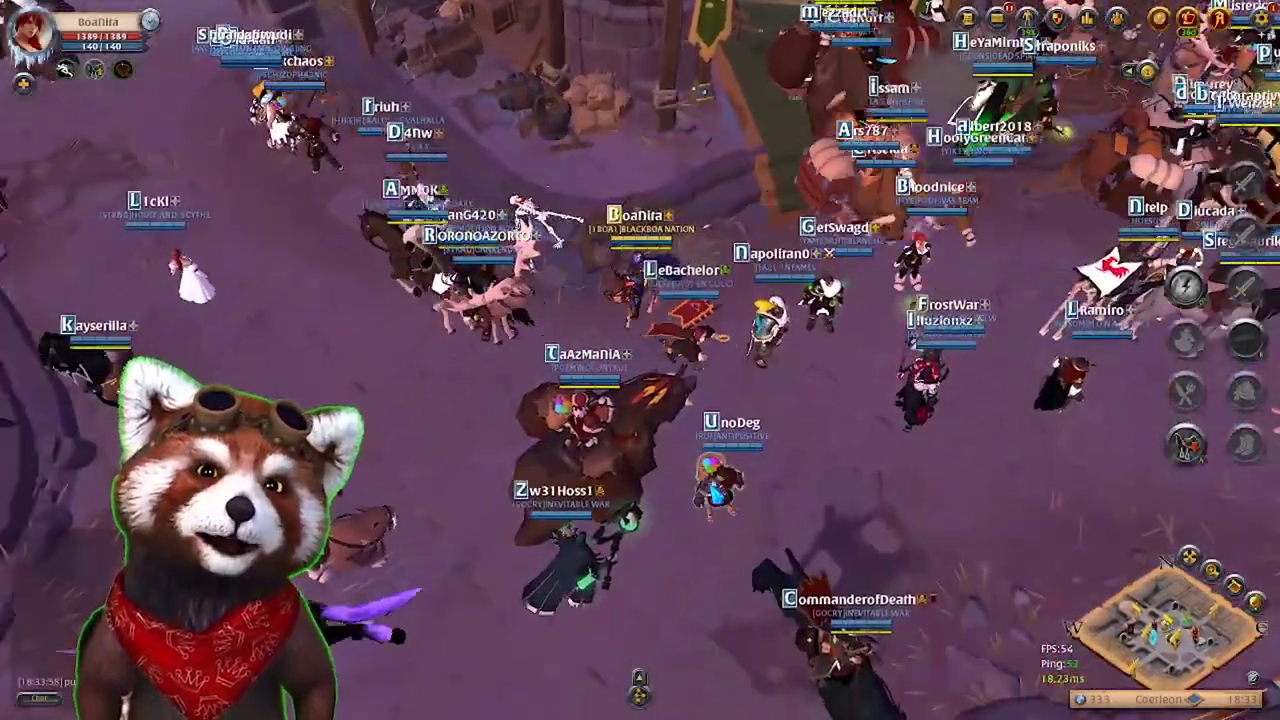
{"action": "left_click", "coordinate": [711, 510]}
{"action": "left_click", "coordinate": [443, 420]}
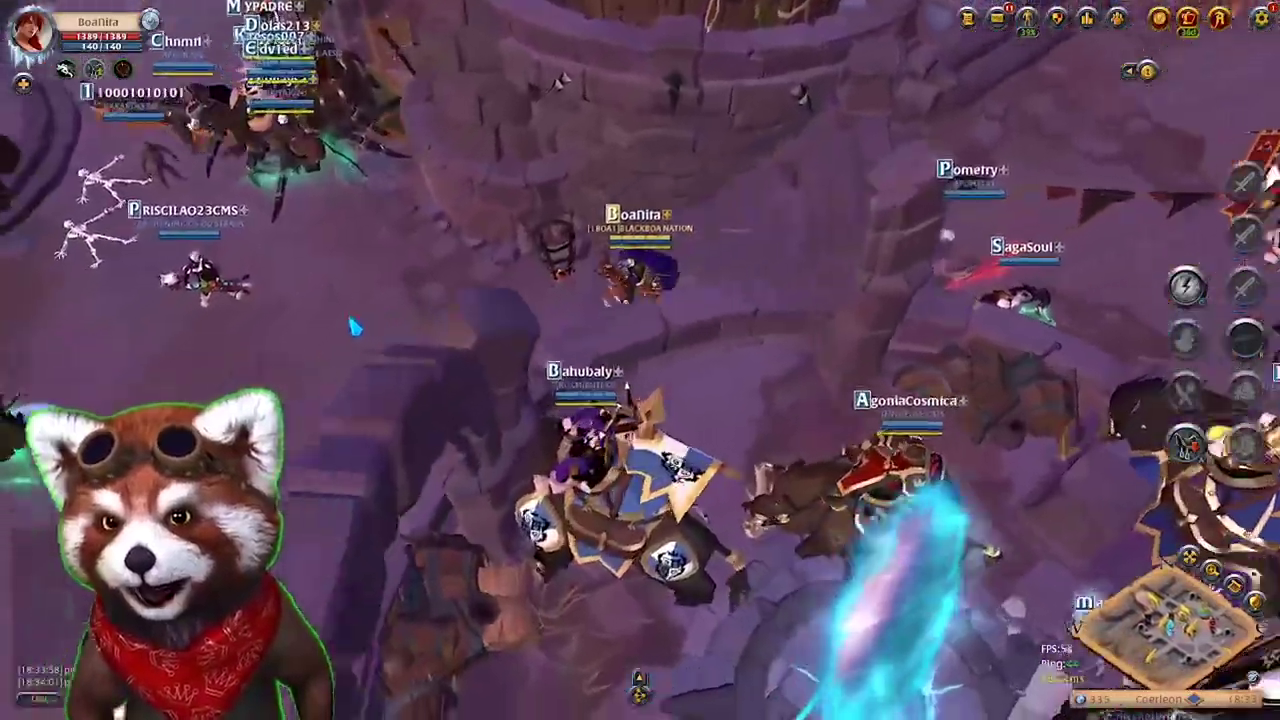
{"action": "mouse_move", "coordinate": [352, 327]}
{"action": "left_mouse_down"}
{"action": "mouse_move", "coordinate": [406, 223]}
{"action": "mouse_move", "coordinate": [436, 249]}
{"action": "left_mouse_up"}
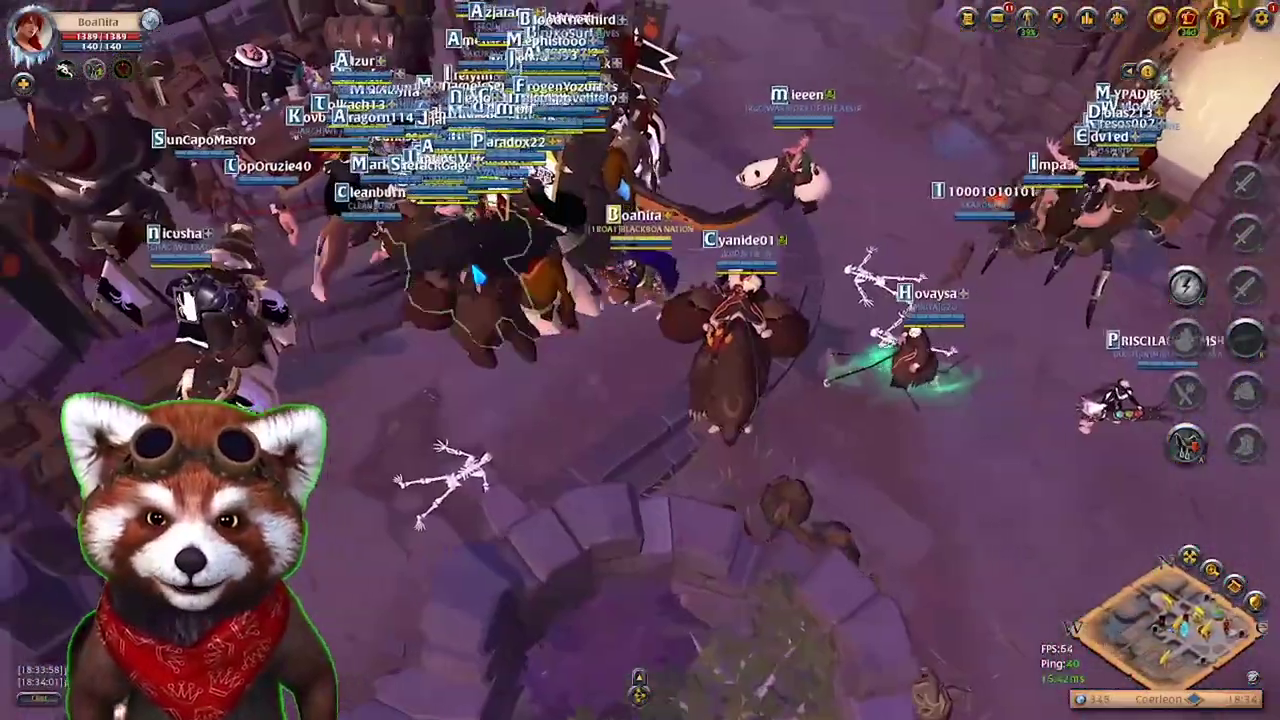
{"action": "left_click", "coordinate": [500, 172]}
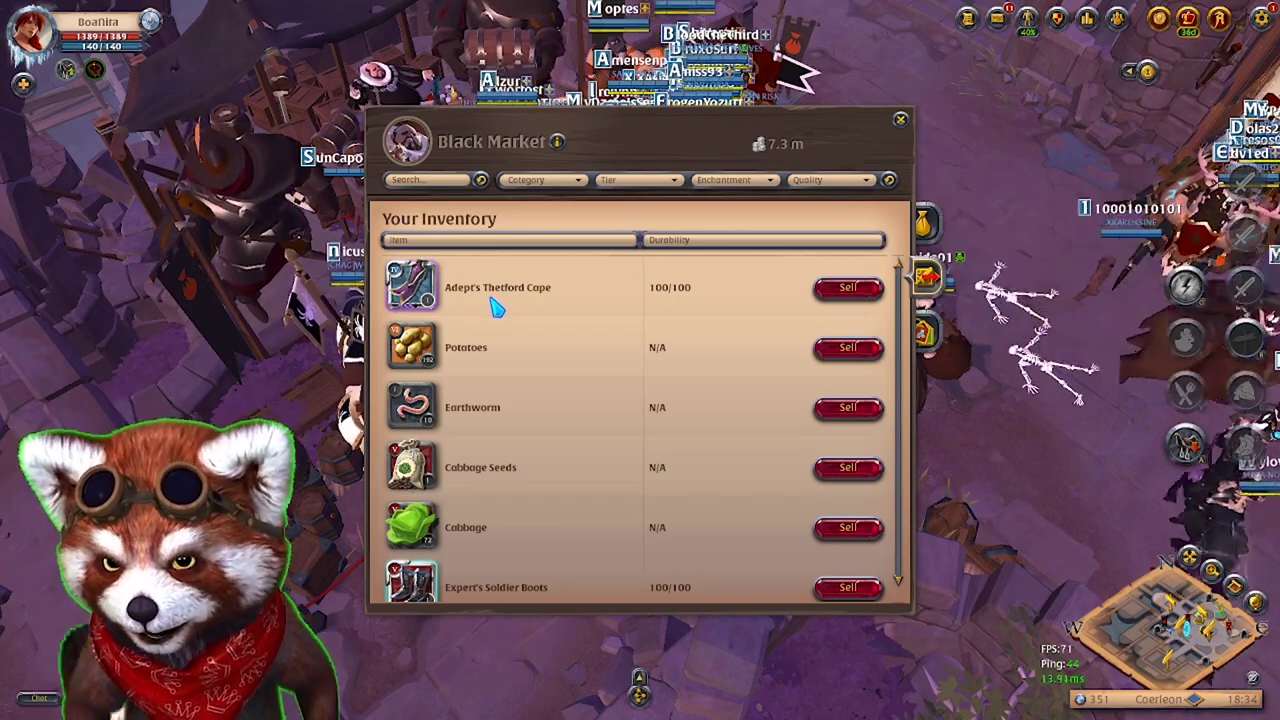
- Look up the Black Market buy orders for realmbreaker with the filters Tier 5 and Enchantment 0
{"action": "left_click", "coordinate": [678, 177]}
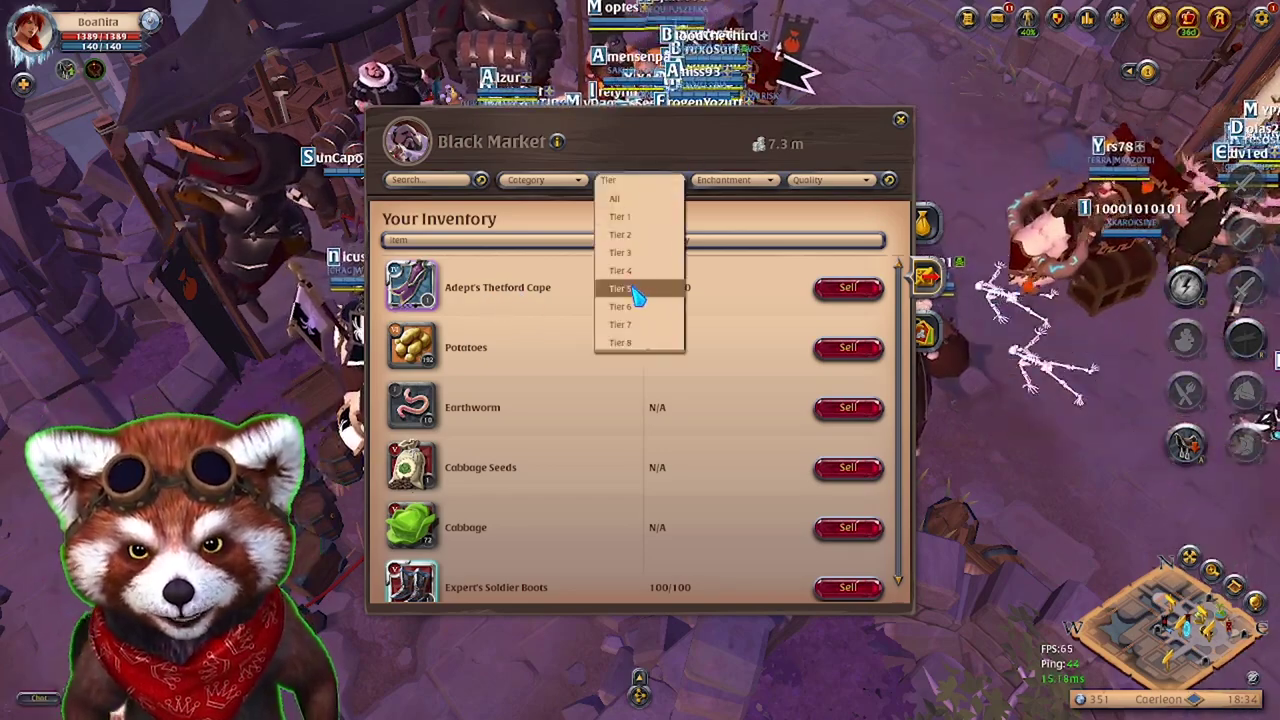
{"action": "left_click", "coordinate": [637, 289]}
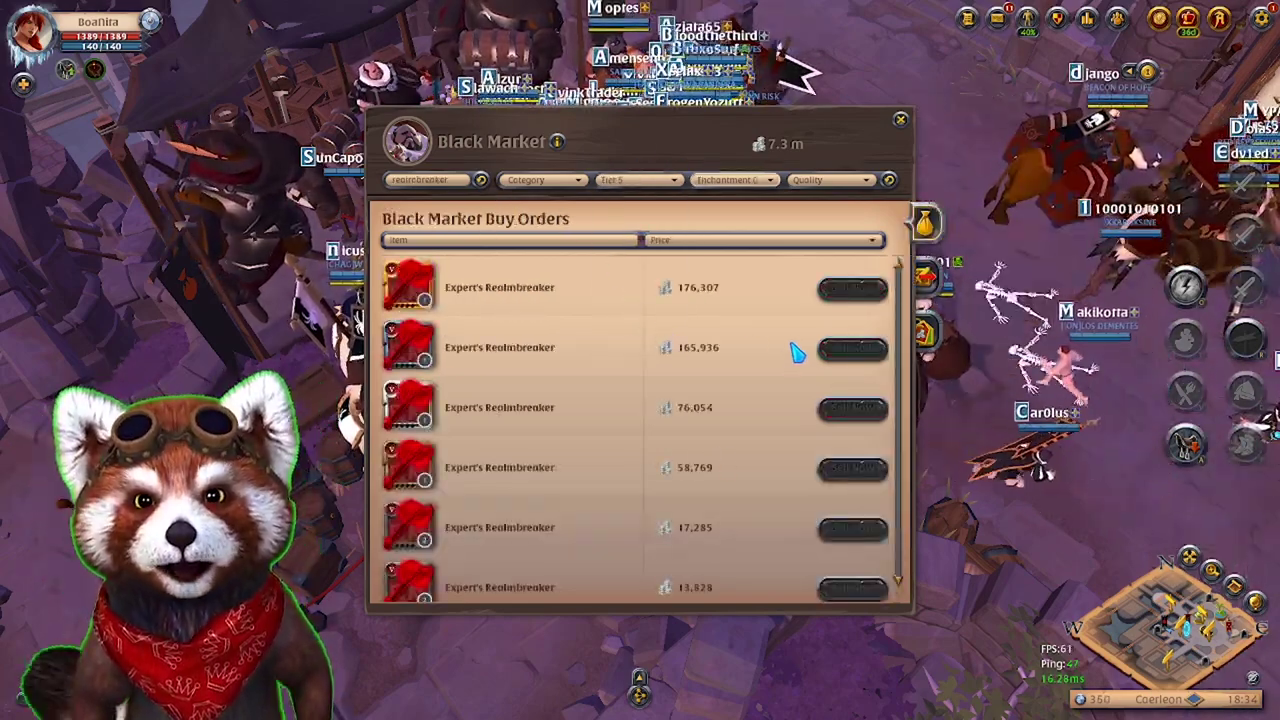
{"action": "scroll", "coordinate": [800, 340], "scroll_direction": "down", "scroll_amount": 1}
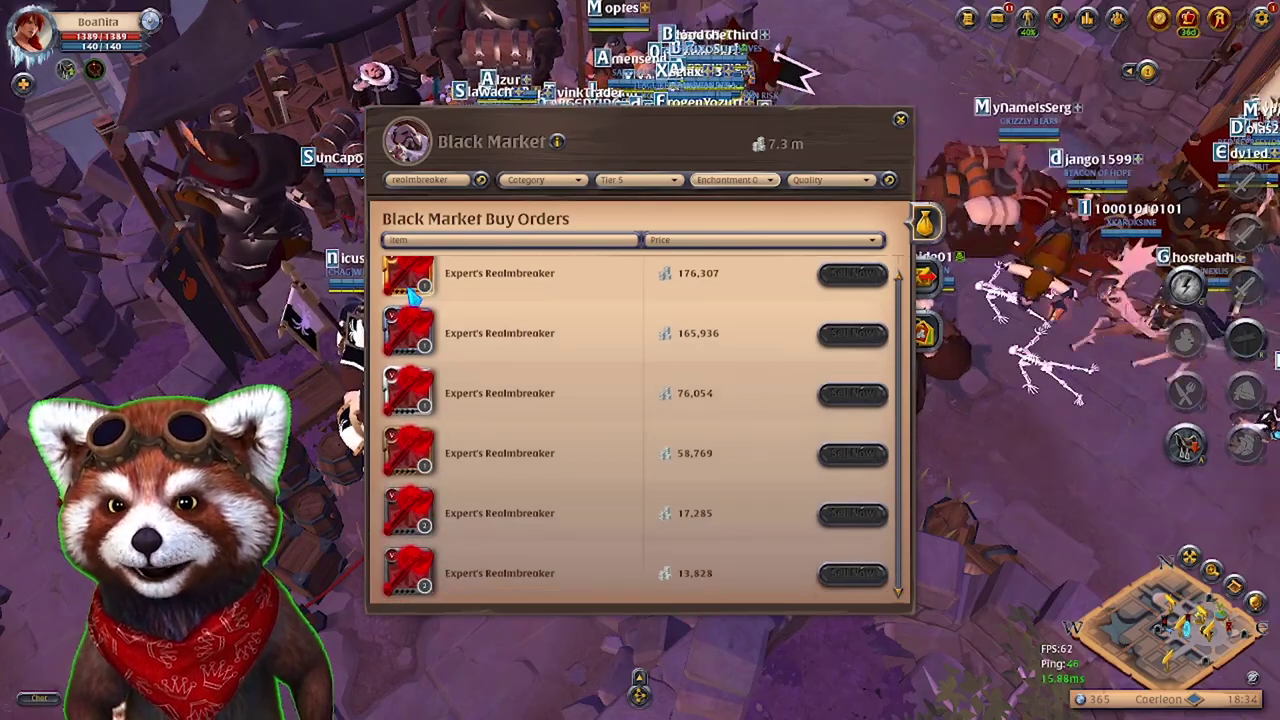
{"action": "scroll", "coordinate": [455, 450], "scroll_direction": "up", "scroll_amount": 1}
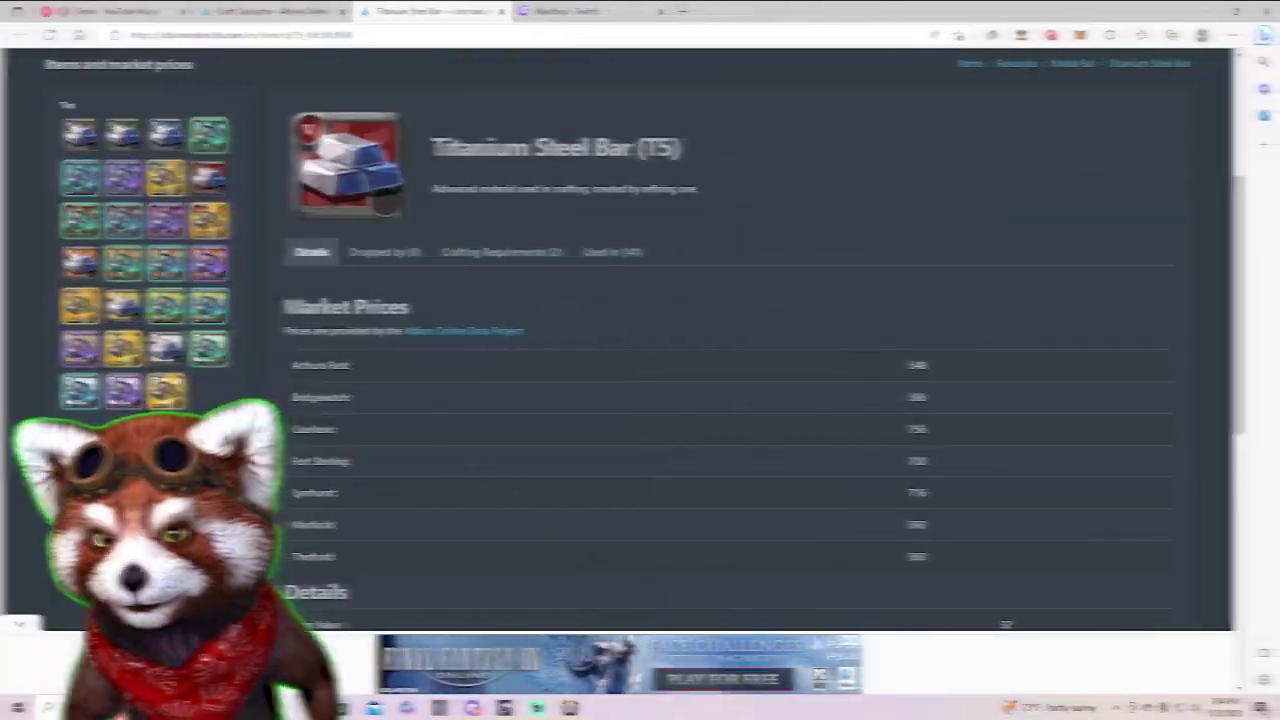
- Switch to the browser, close the Titanium Steel Bar page, open the Expert's Realmbreaker item page and review its market prices by city
{"action": "left_click", "coordinate": [499, 11]}
{"action": "left_click", "coordinate": [333, 256]}
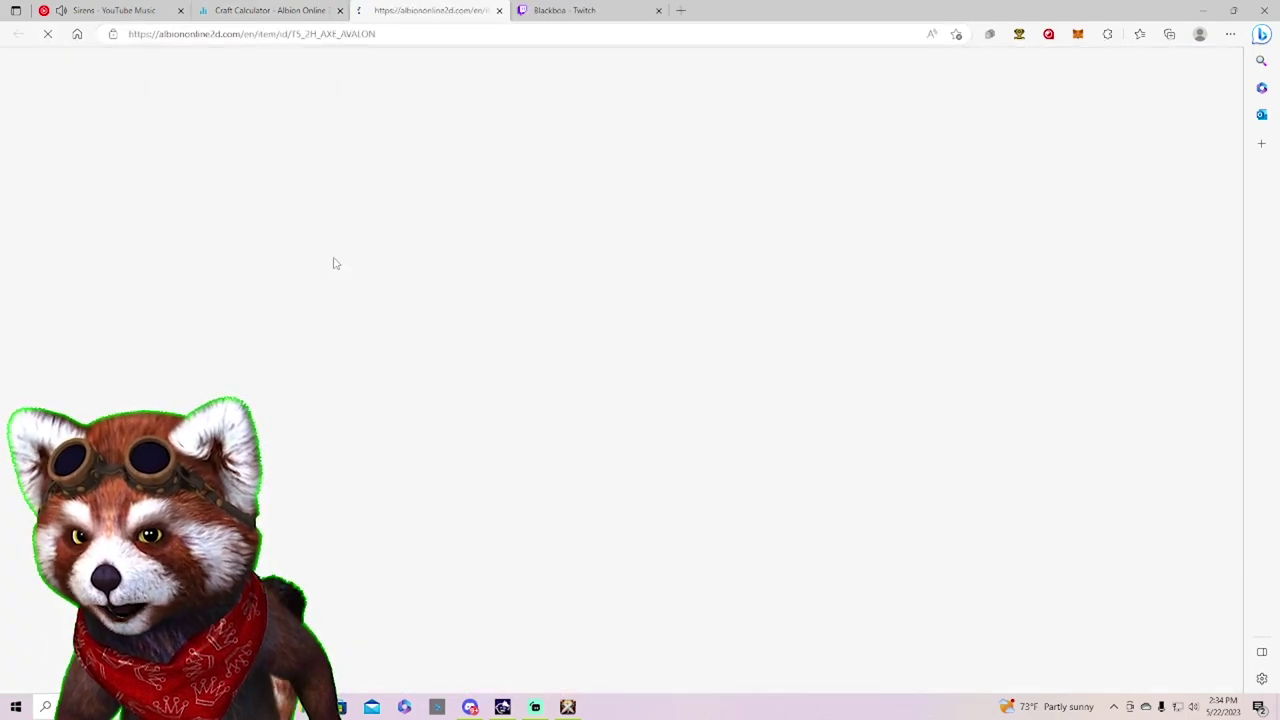
{"action": "scroll", "coordinate": [698, 521], "scroll_direction": "down", "scroll_amount": 3}
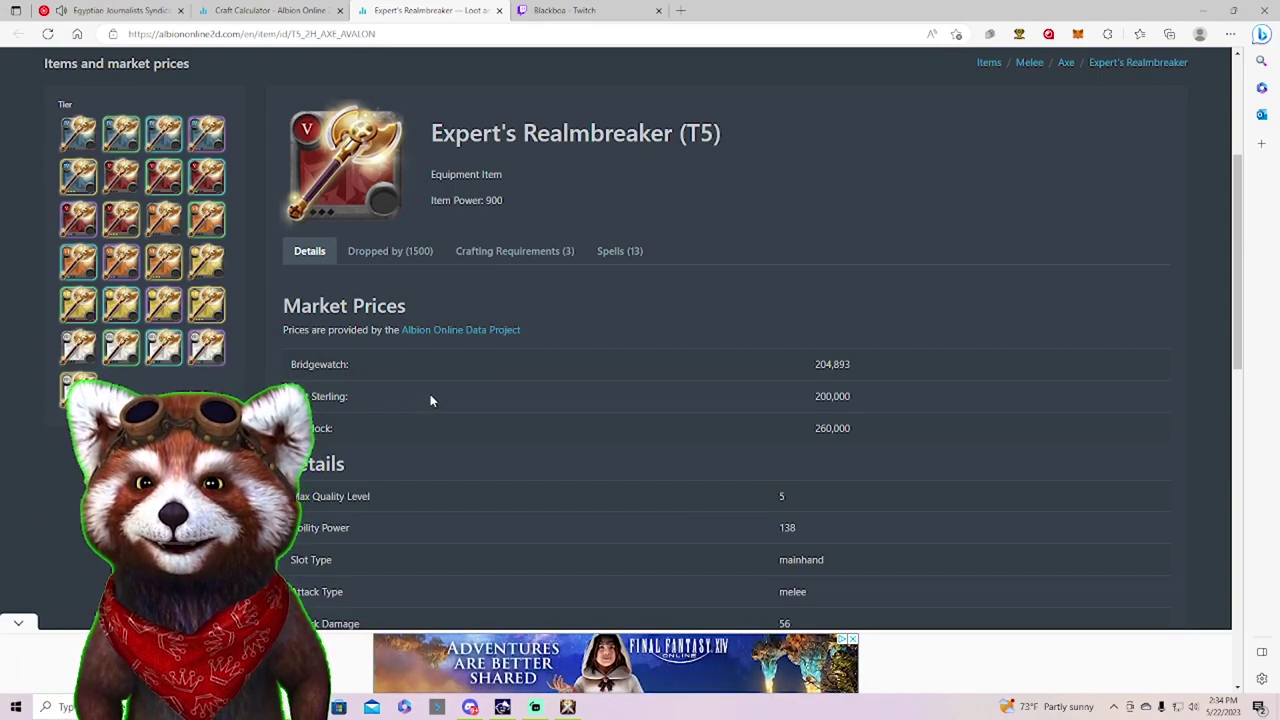
{"action": "scroll", "coordinate": [515, 406], "scroll_direction": "down", "scroll_amount": 1}
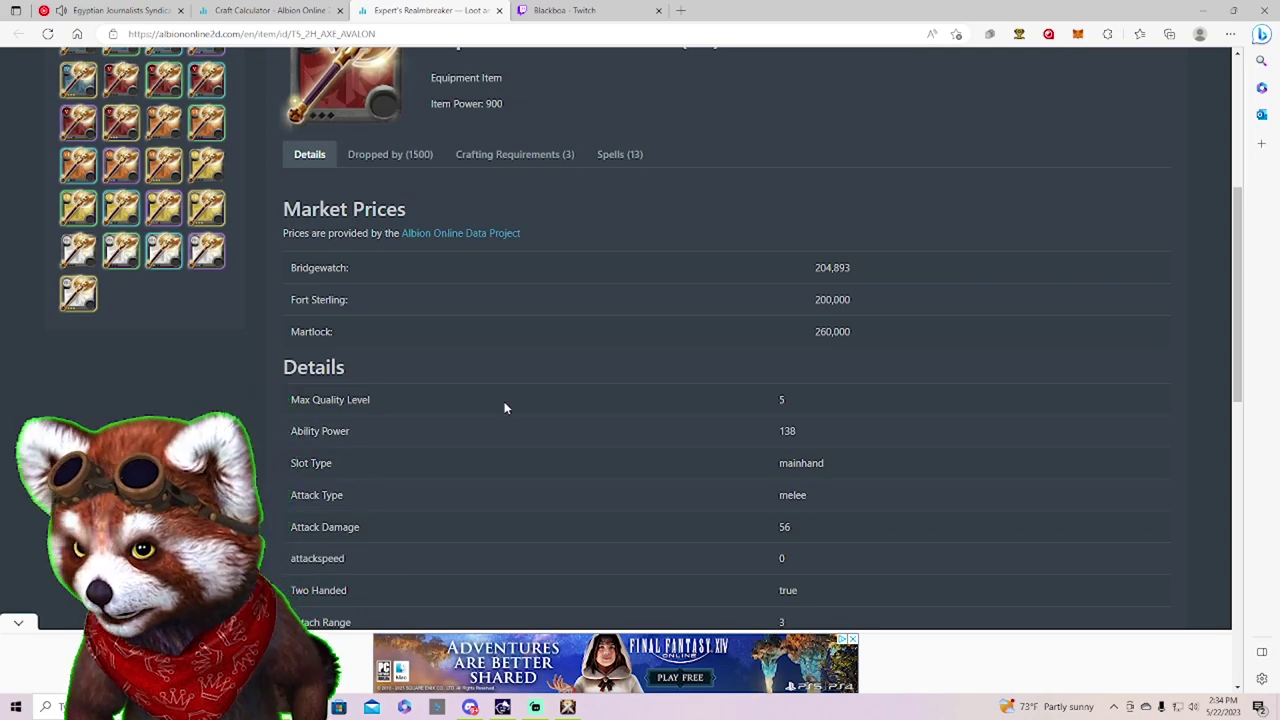
{"action": "scroll", "coordinate": [505, 406], "scroll_direction": "up", "scroll_amount": 1}
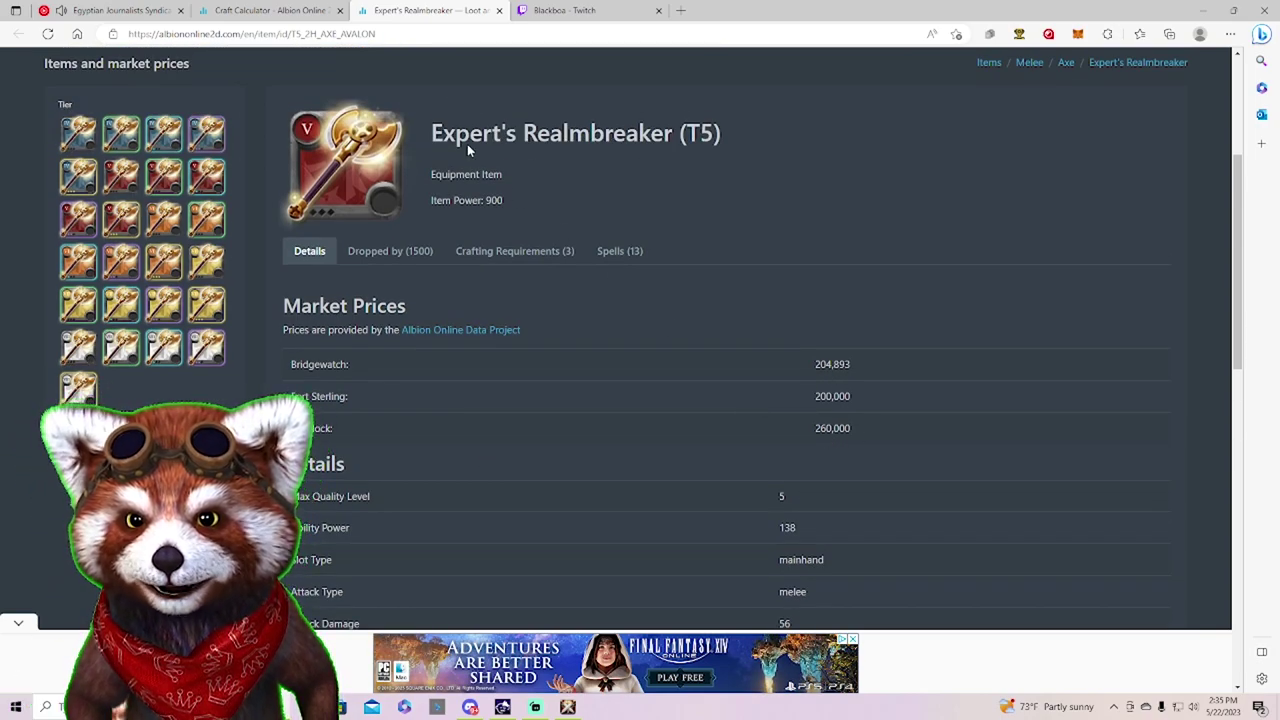
- Switch back to Albion Online and filter the Realmbreaker buy orders on the Black Market to Tier 6
{"action": "left_click", "coordinate": [567, 707]}
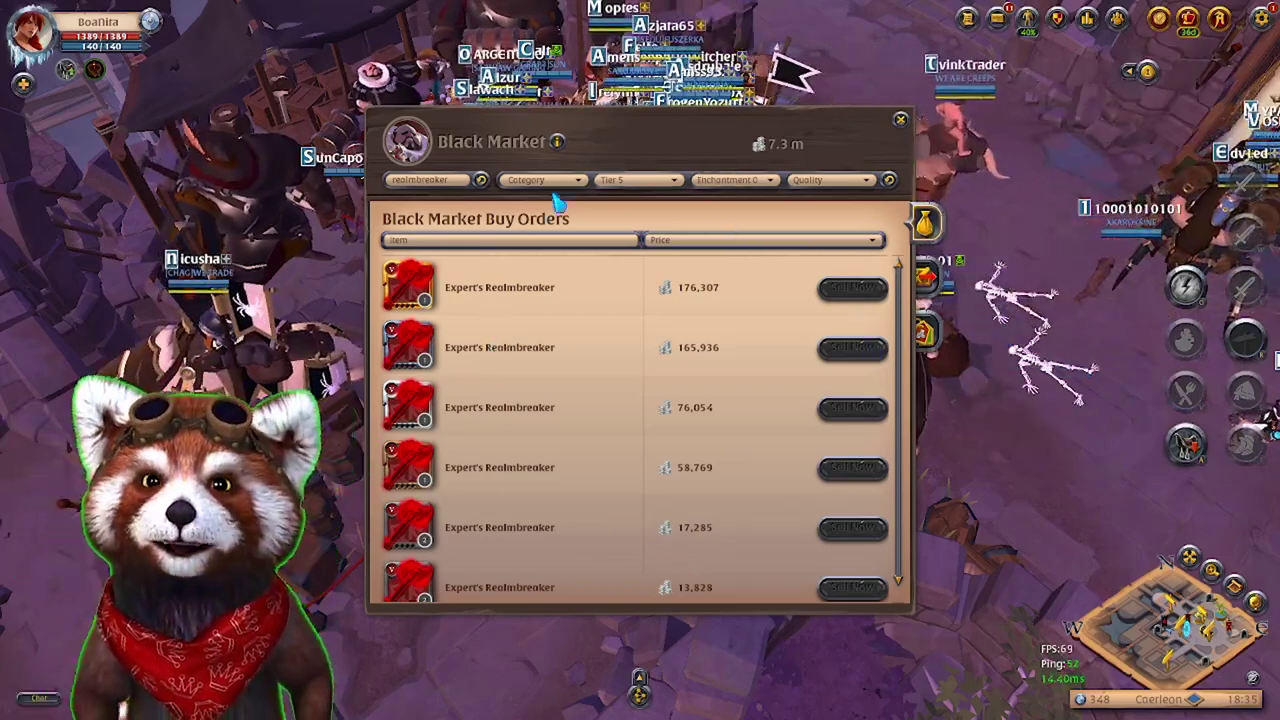
{"action": "left_click", "coordinate": [635, 180]}
{"action": "left_click", "coordinate": [640, 306]}
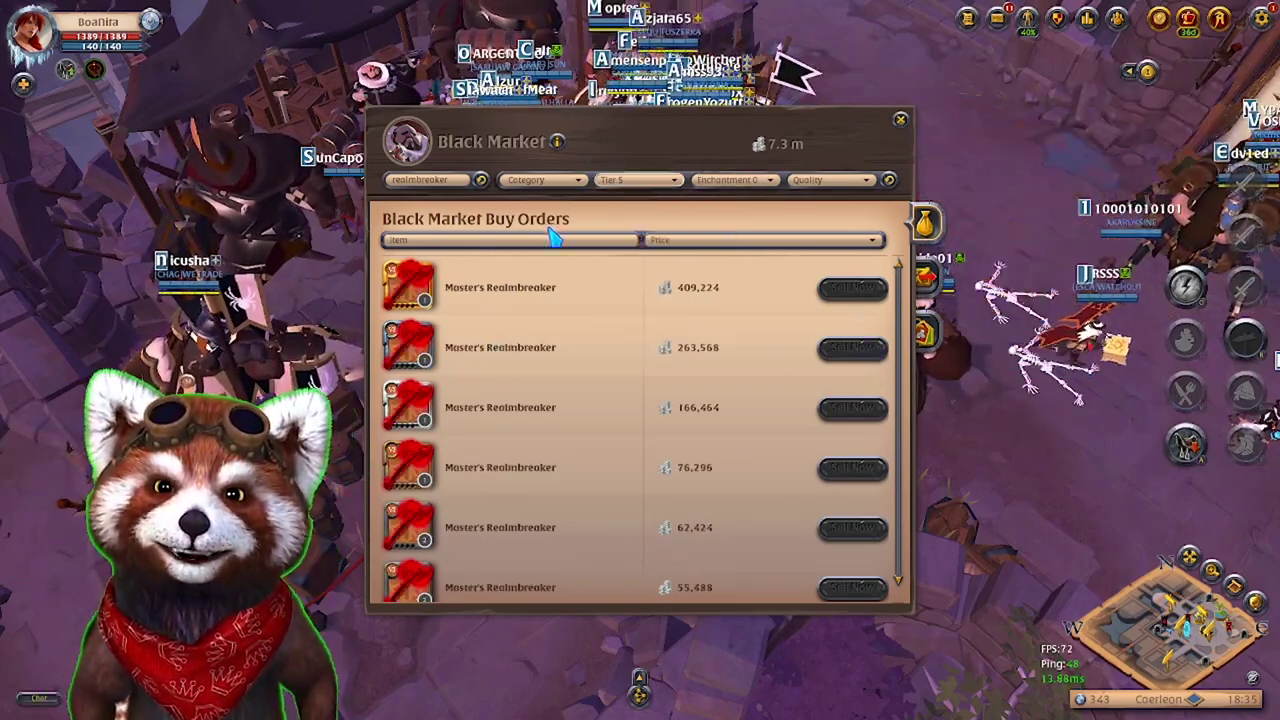
- Clear the item search, set the tier filter to Tier 5 and browse all Black Market buy orders
{"action": "left_click", "coordinate": [457, 180]}
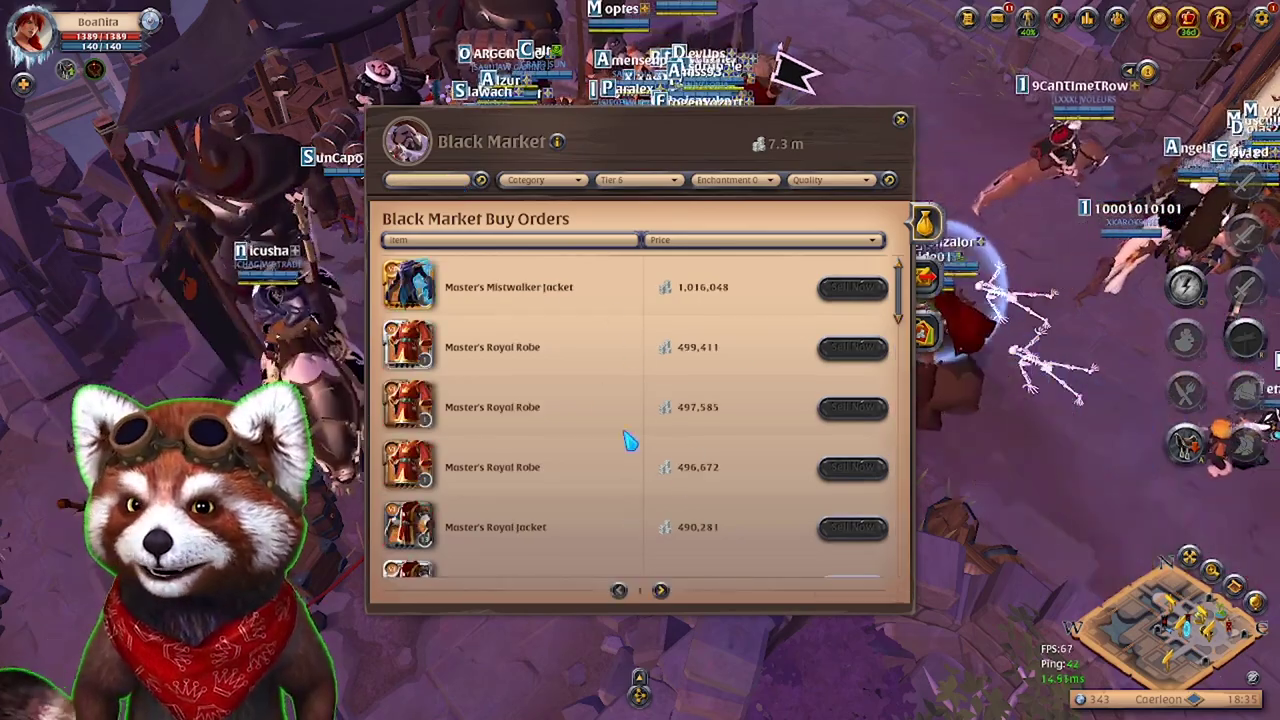
{"action": "left_click", "coordinate": [642, 182]}
{"action": "left_click", "coordinate": [639, 288]}
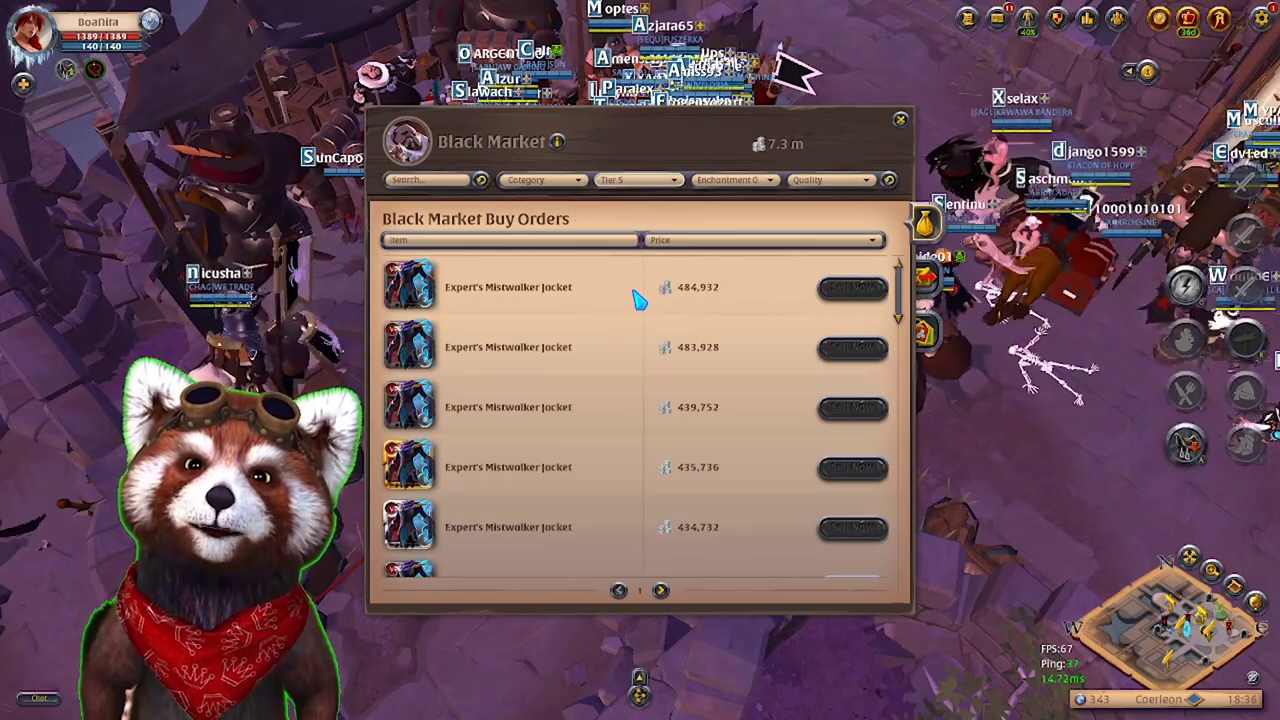
{"action": "scroll", "coordinate": [677, 449], "scroll_direction": "down", "scroll_amount": 6}
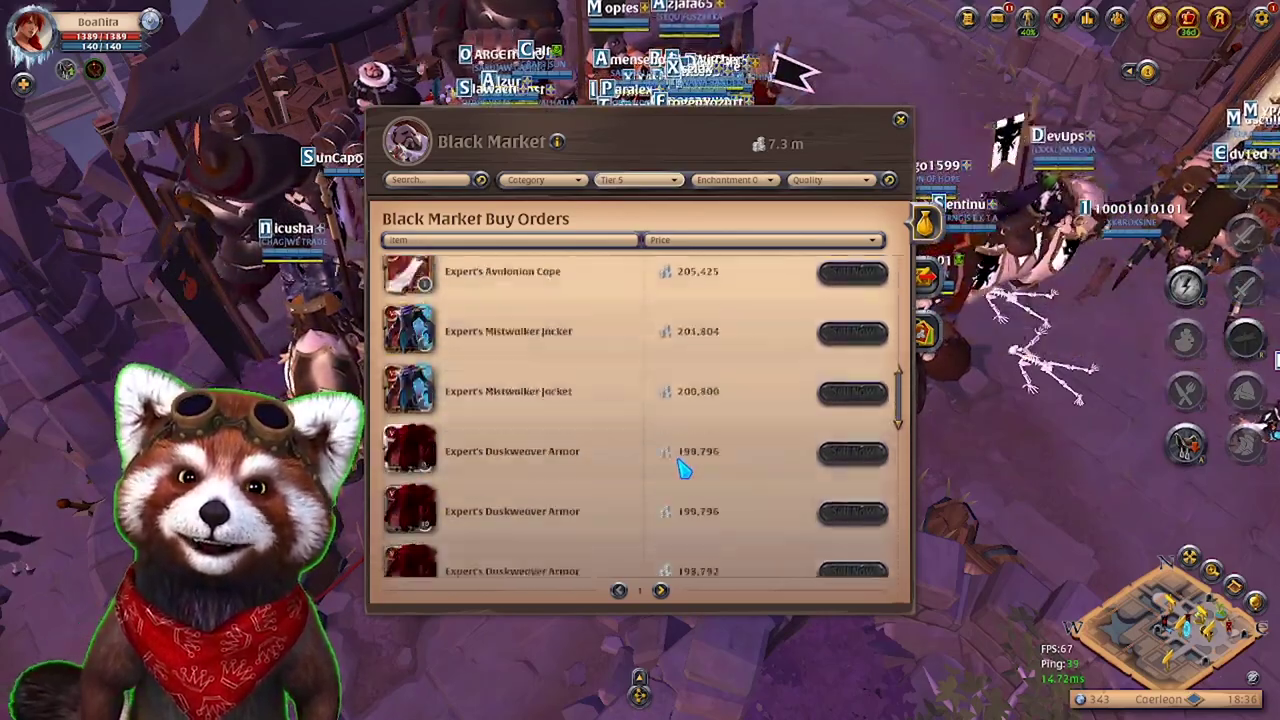
{"action": "scroll", "coordinate": [670, 420], "scroll_direction": "up", "scroll_amount": 10}
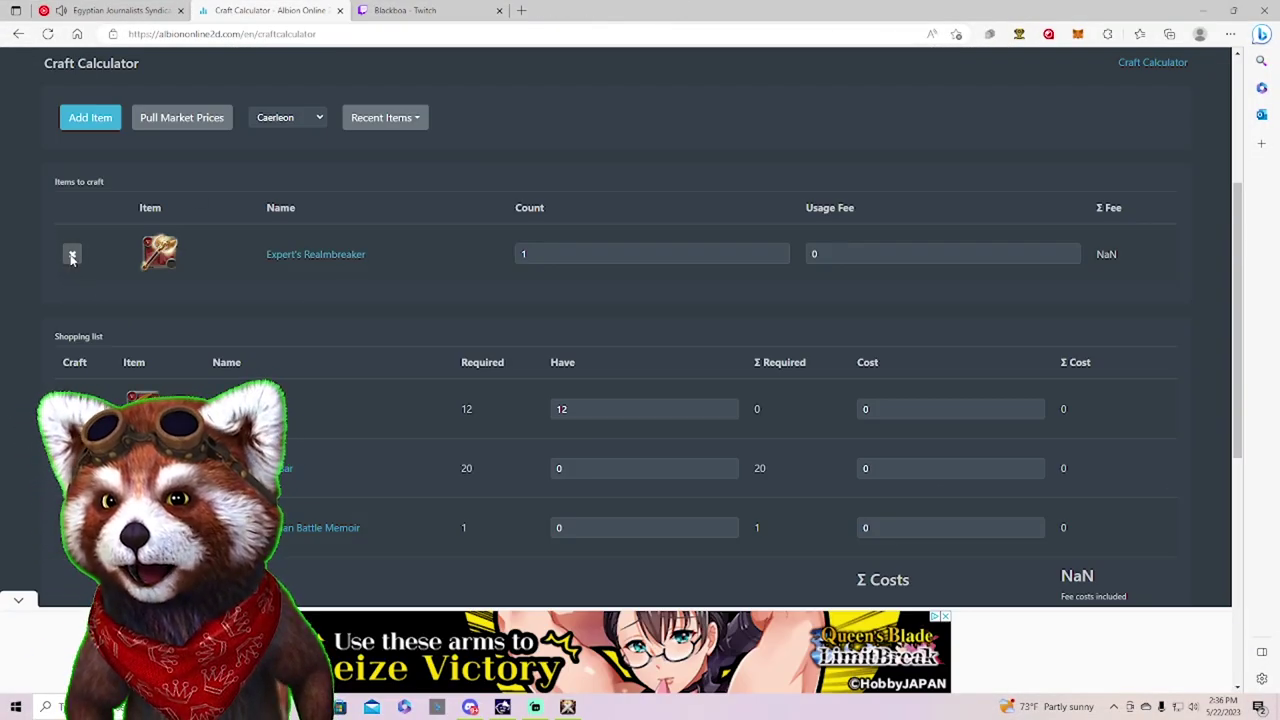
- In the website's Craft Calculator, replace Expert's Realmbreaker with the unenchanted T5 Expert's Mistwalker Jacket found by searching "Mistwalker jacket"
{"action": "left_click", "coordinate": [71, 257]}
{"action": "left_click", "coordinate": [90, 118]}
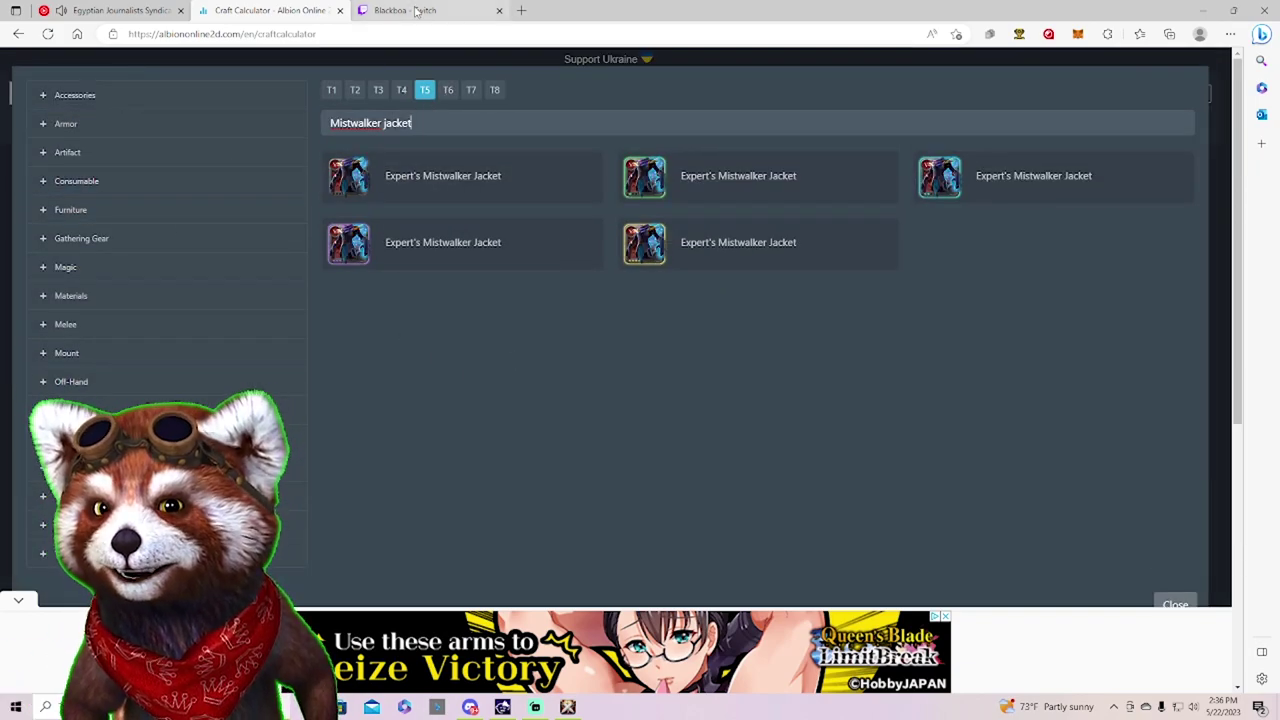
{"action": "left_click", "coordinate": [416, 10]}
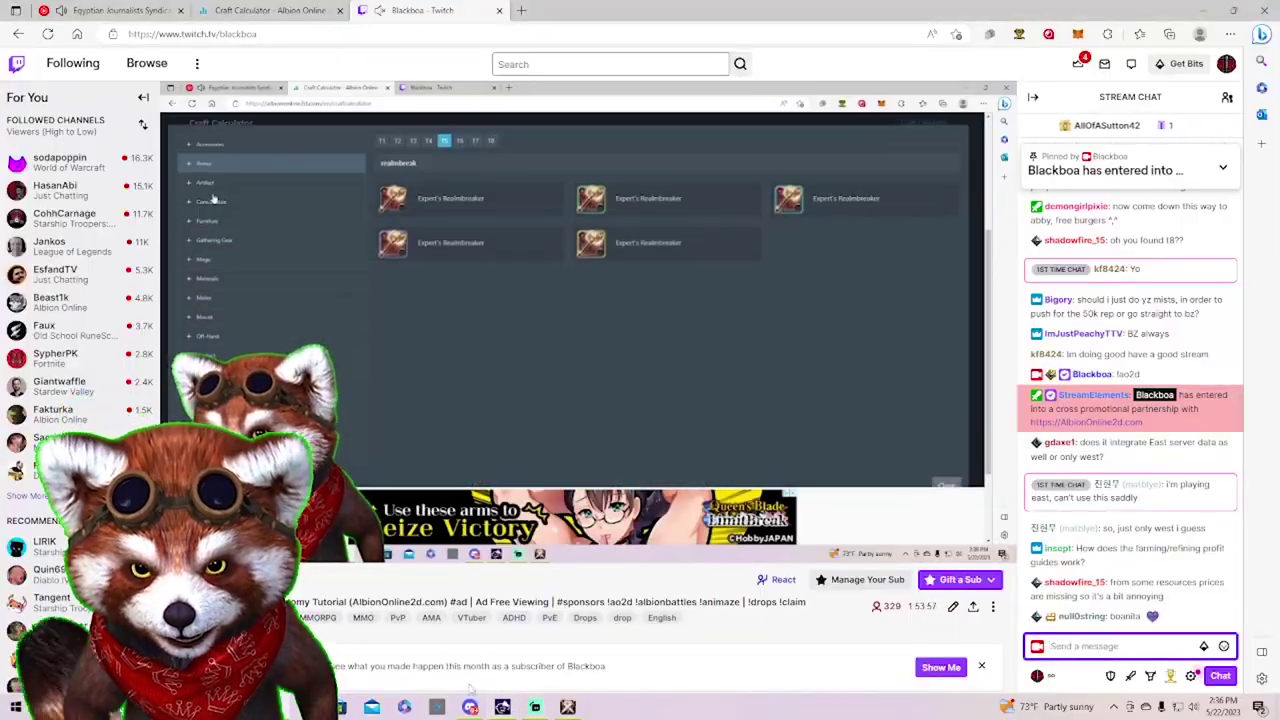
{"action": "key", "text": "ctrl+shift+Tab"}
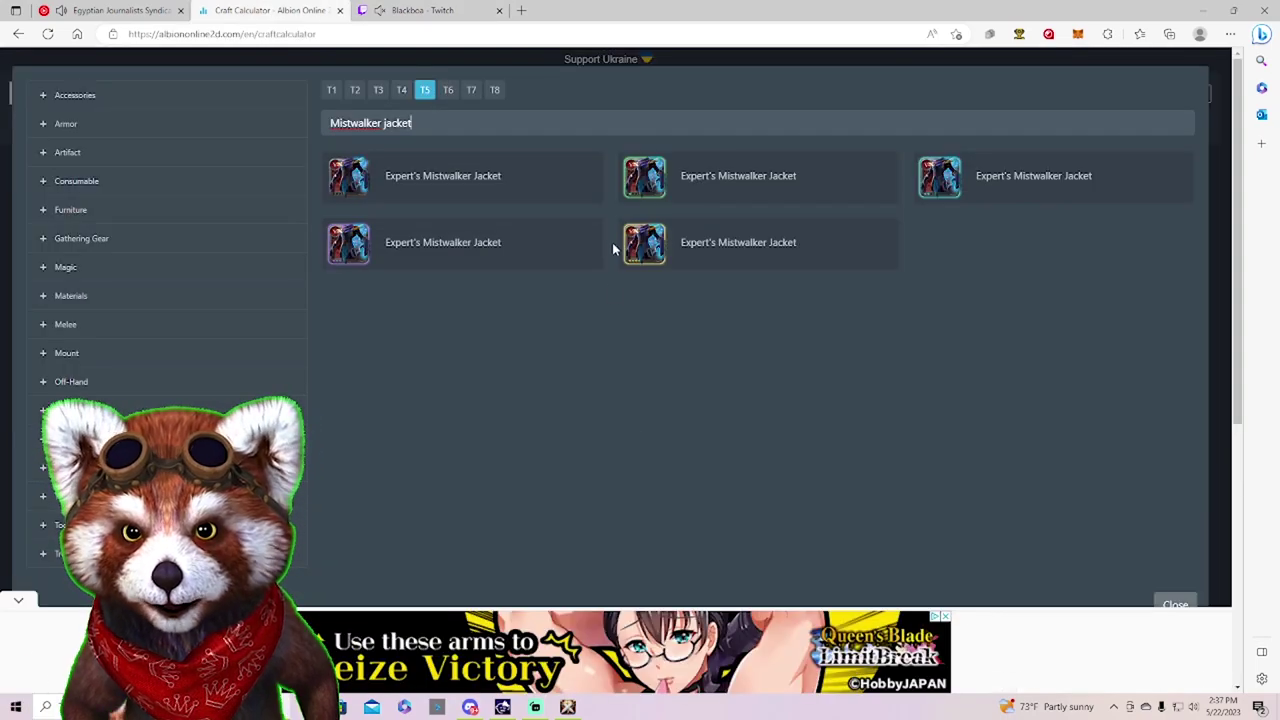
{"action": "left_click", "coordinate": [345, 178]}
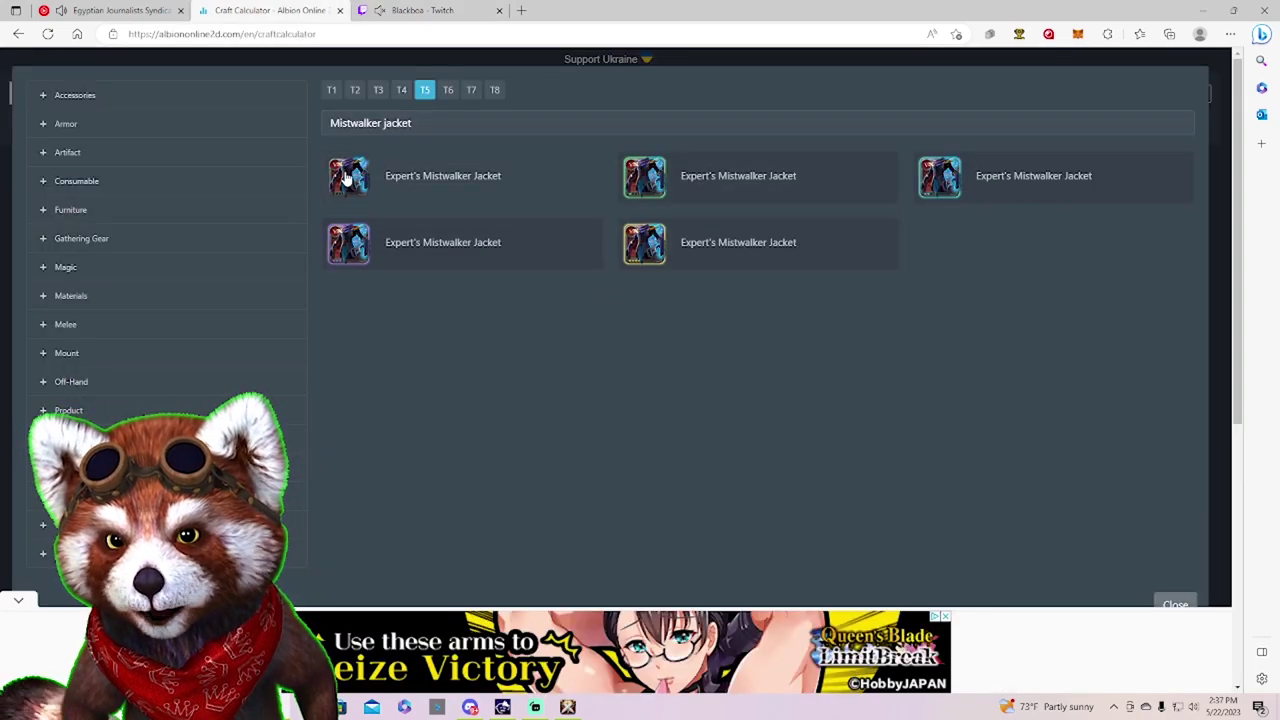
- Open the Expert's Mistwalker Jacket item page from the craft list and review its market prices by city
{"action": "scroll", "coordinate": [444, 397], "scroll_direction": "down", "scroll_amount": 3}
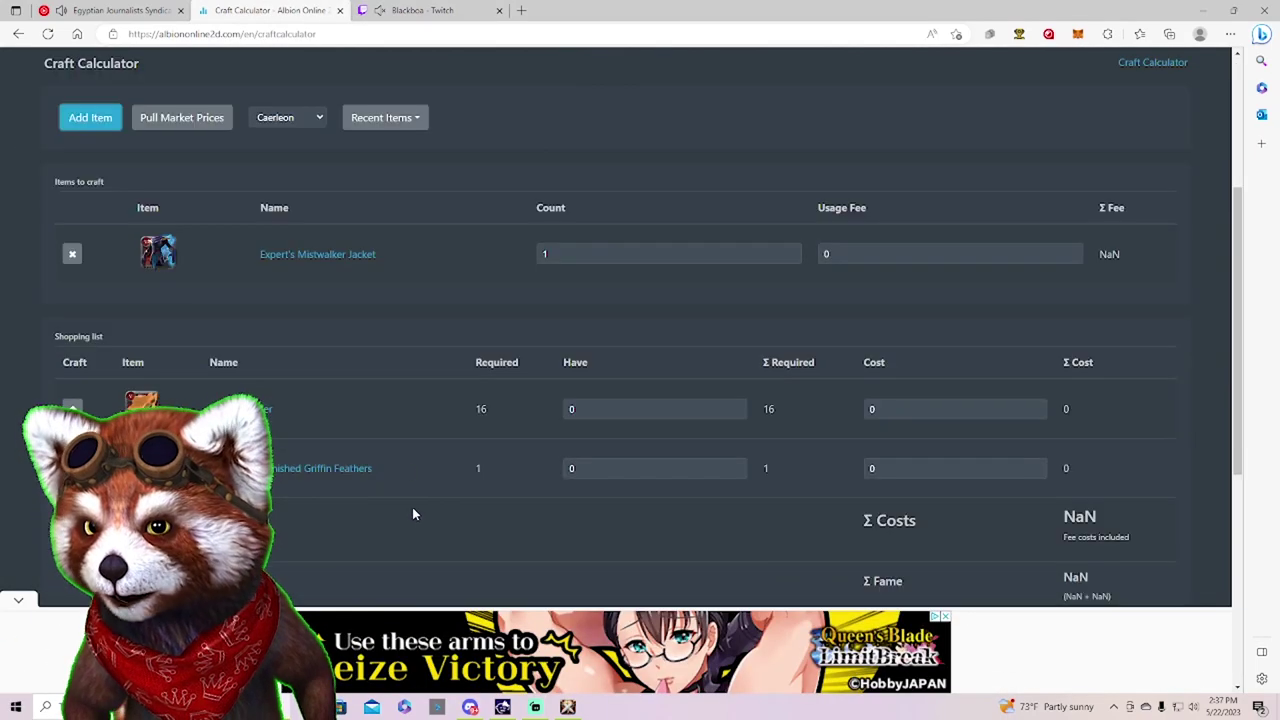
{"action": "left_click", "coordinate": [347, 256]}
{"action": "scroll", "coordinate": [756, 532], "scroll_direction": "down", "scroll_amount": 2}
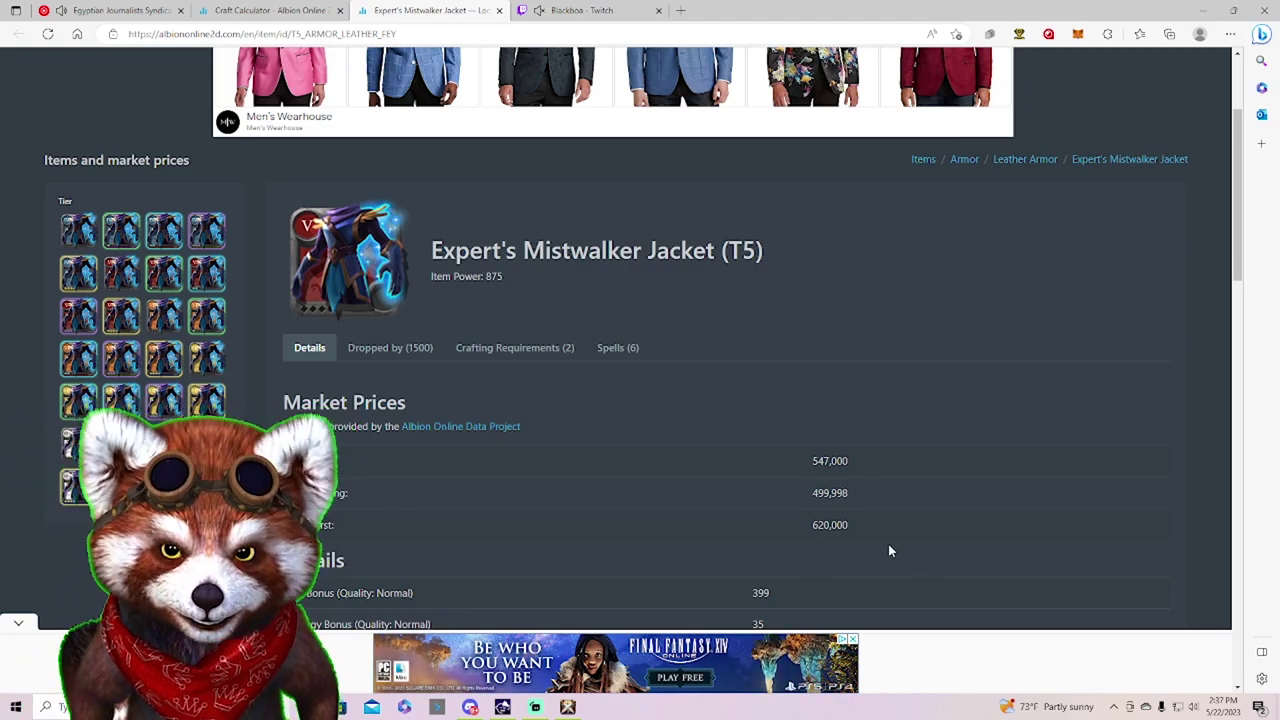
- Switch to Albion Online, compare the Black Market's Expert's Mistwalker Jacket buy orders with the website's prices, and close the Black Market
{"action": "left_click", "coordinate": [567, 707]}
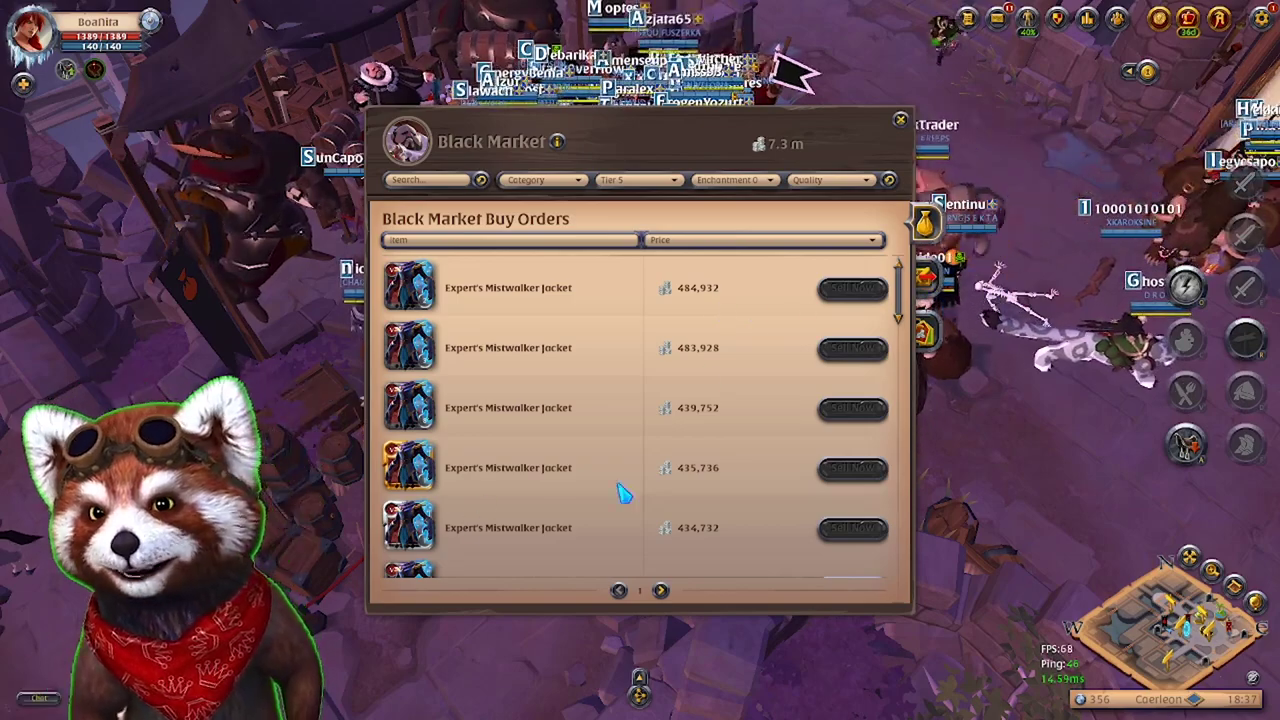
{"action": "scroll", "coordinate": [545, 451], "scroll_direction": "down", "scroll_amount": 5}
{"action": "scroll", "coordinate": [545, 451], "scroll_direction": "up", "scroll_amount": 5}
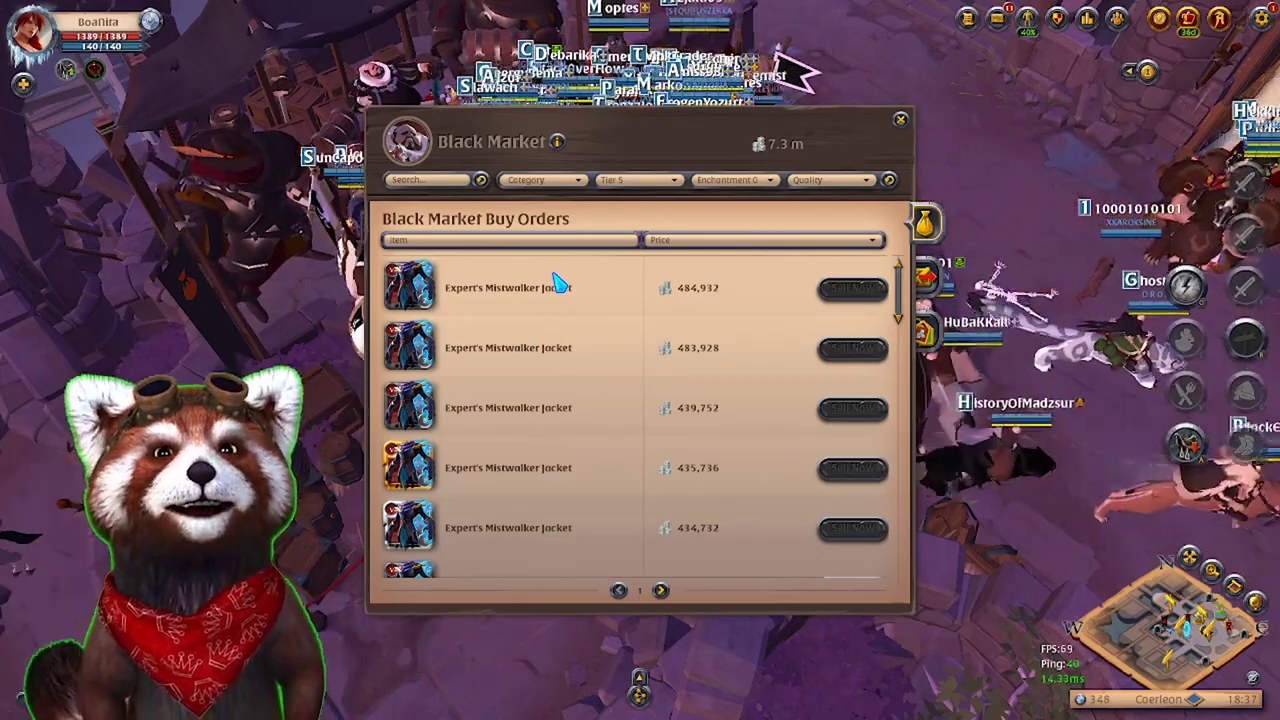
{"action": "left_click", "coordinate": [900, 119]}
- Switch back to the browser and examine the market prices and details on the Expert's Mistwalker Jacket page
{"action": "key", "text": "alt+Tab"}
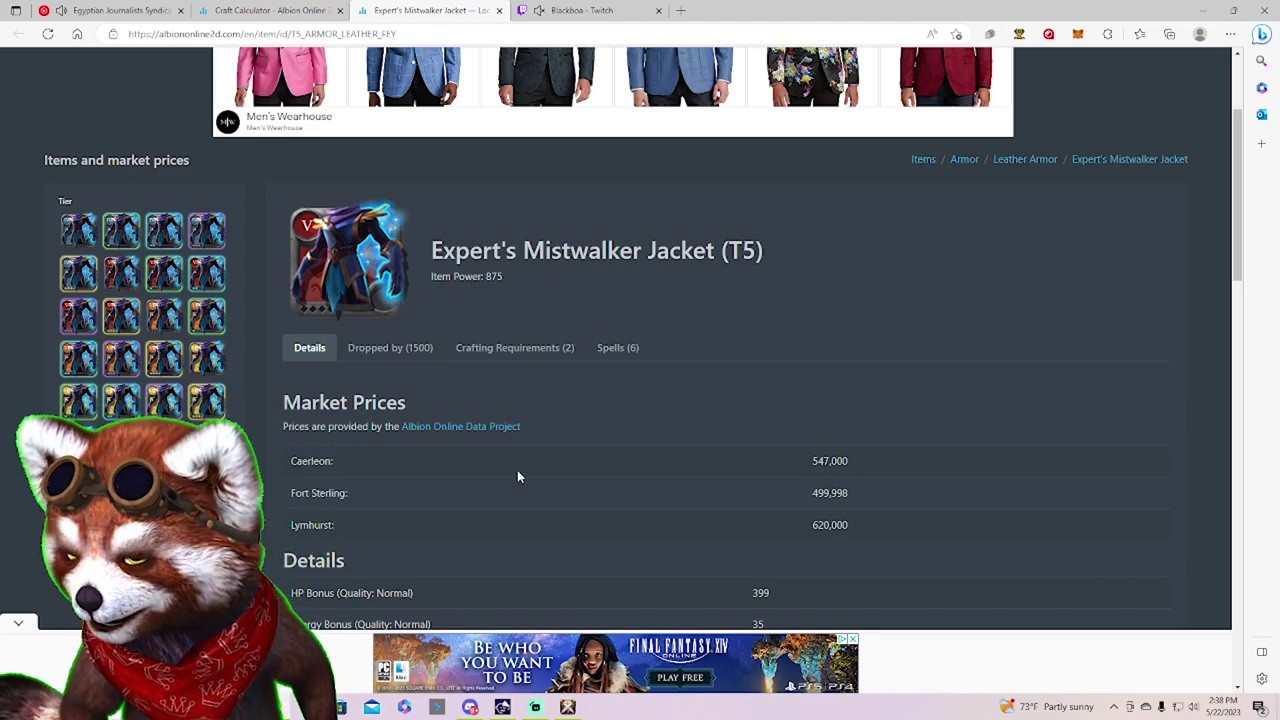
{"action": "scroll", "coordinate": [517, 476], "scroll_direction": "down", "scroll_amount": 2}
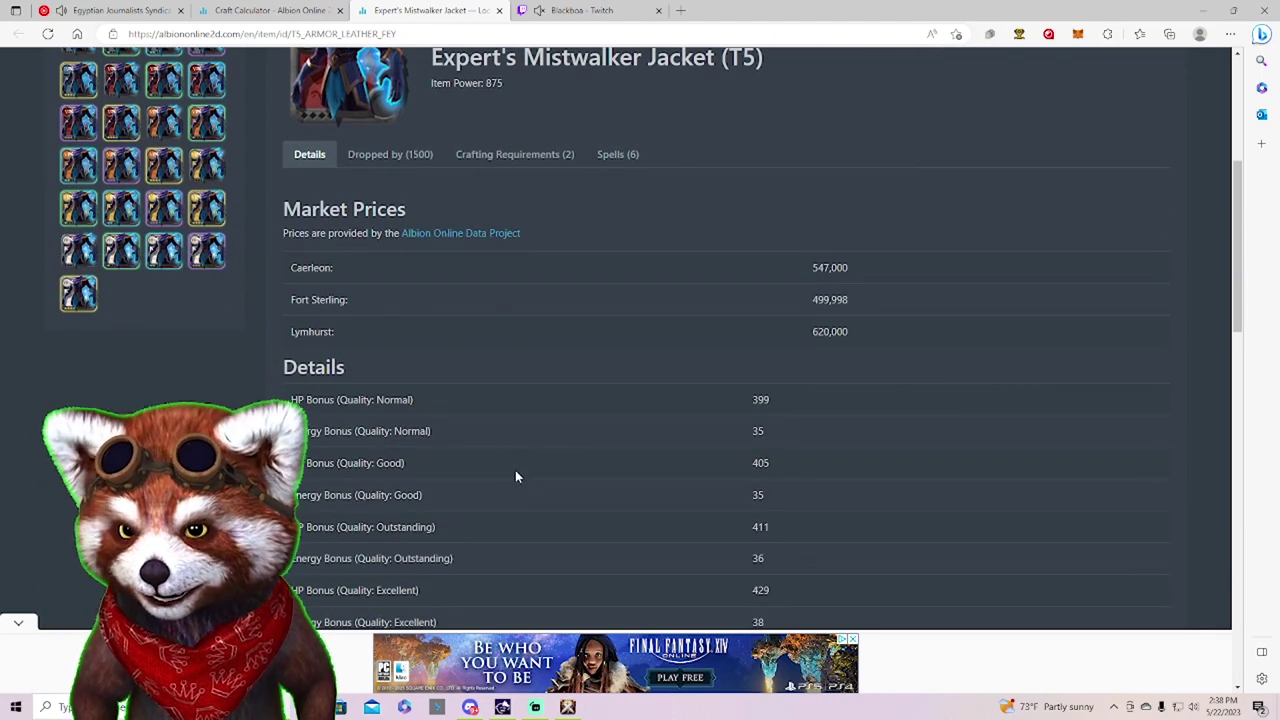
{"action": "scroll", "coordinate": [515, 476], "scroll_direction": "up", "scroll_amount": 3}
{"action": "scroll", "coordinate": [515, 476], "scroll_direction": "down", "scroll_amount": 3}
{"action": "scroll", "coordinate": [515, 476], "scroll_direction": "up", "scroll_amount": 2}
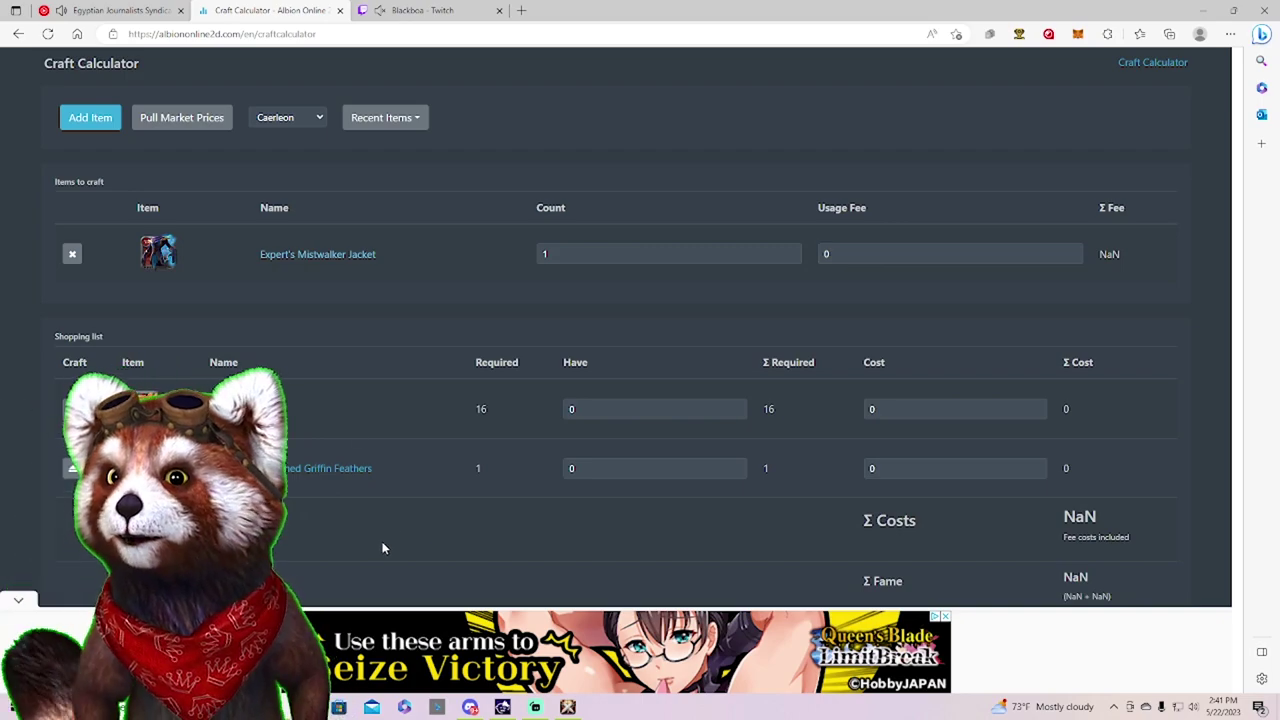
- Remove Expert's Mistwalker Jacket from the items to craft and add the same unenchanted T5 jacket again
{"action": "left_click", "coordinate": [72, 256]}
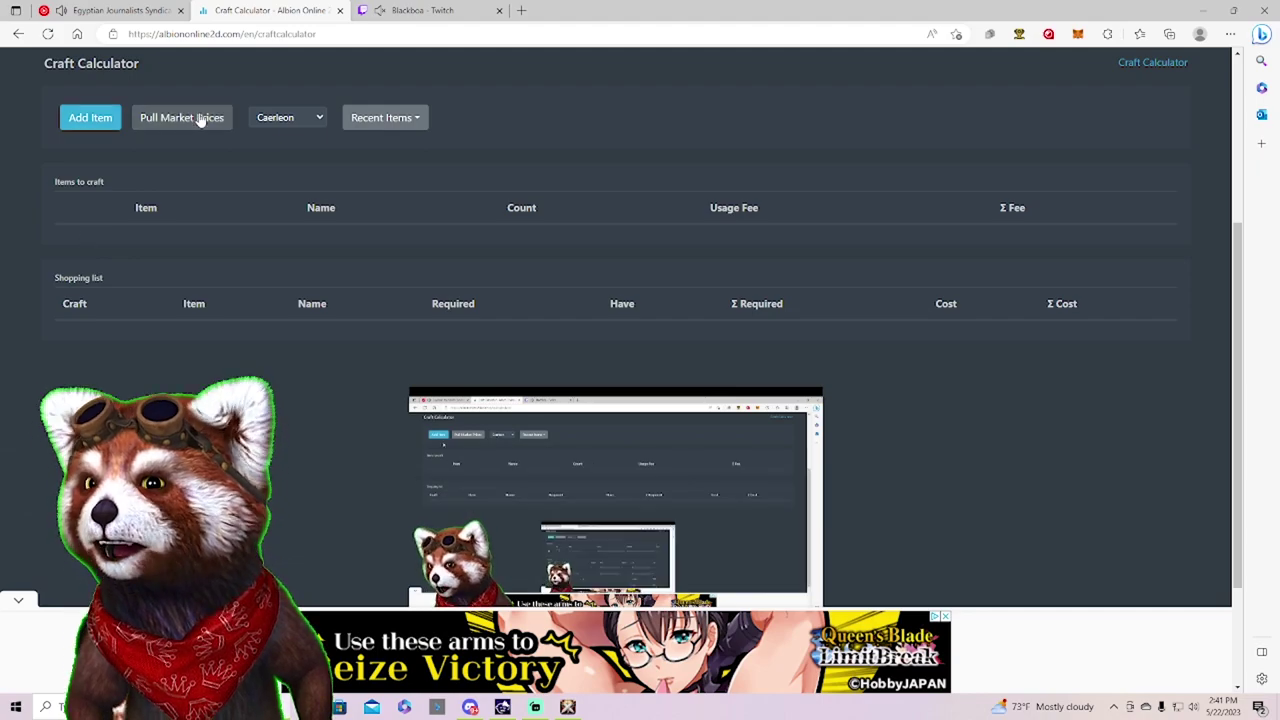
{"action": "left_click", "coordinate": [91, 120]}
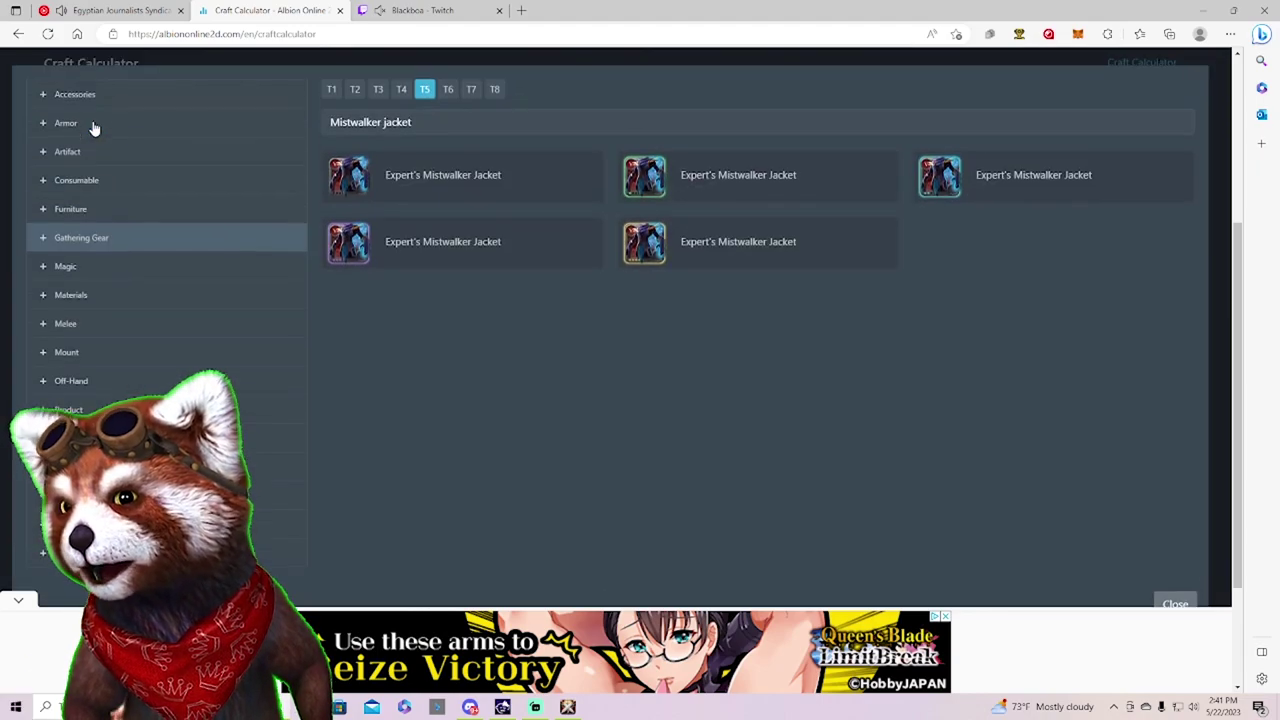
{"action": "left_click", "coordinate": [391, 180]}
- Pull the Caerleon market prices into the shopping list and open the Cured Leather item page to check its city prices
{"action": "left_click", "coordinate": [180, 118]}
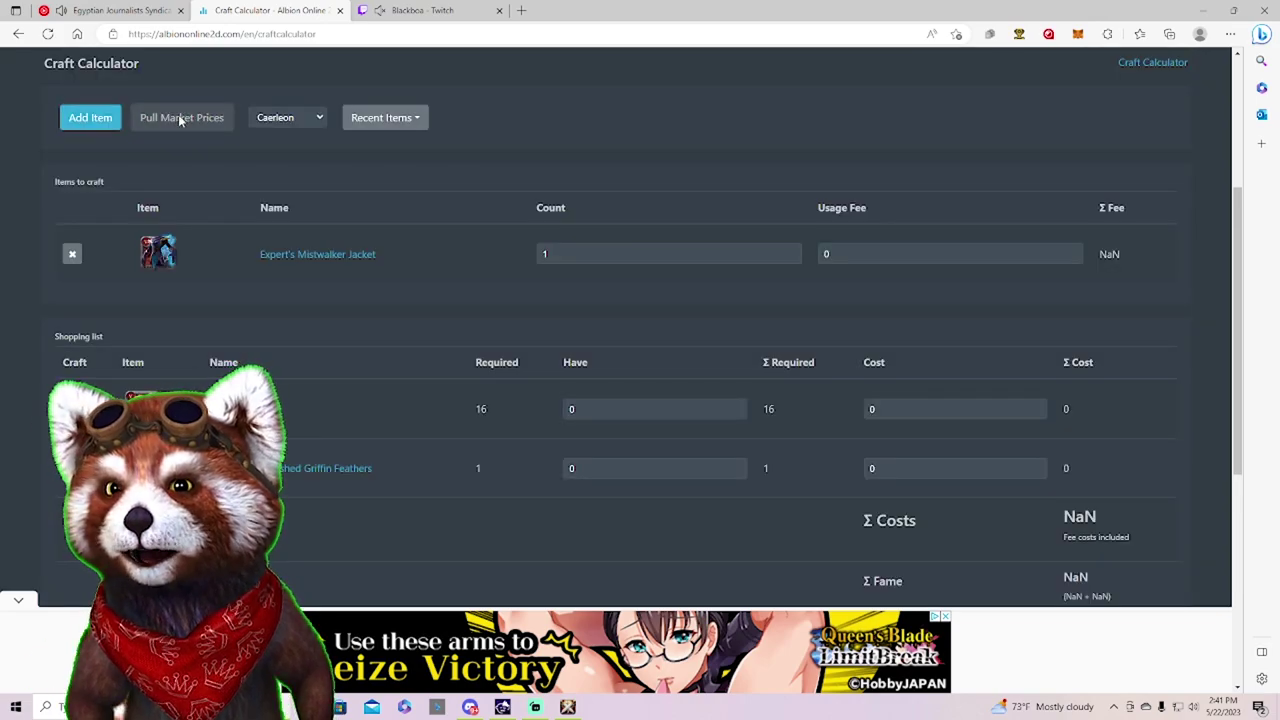
{"action": "scroll", "coordinate": [1125, 358], "scroll_direction": "down", "scroll_amount": 2}
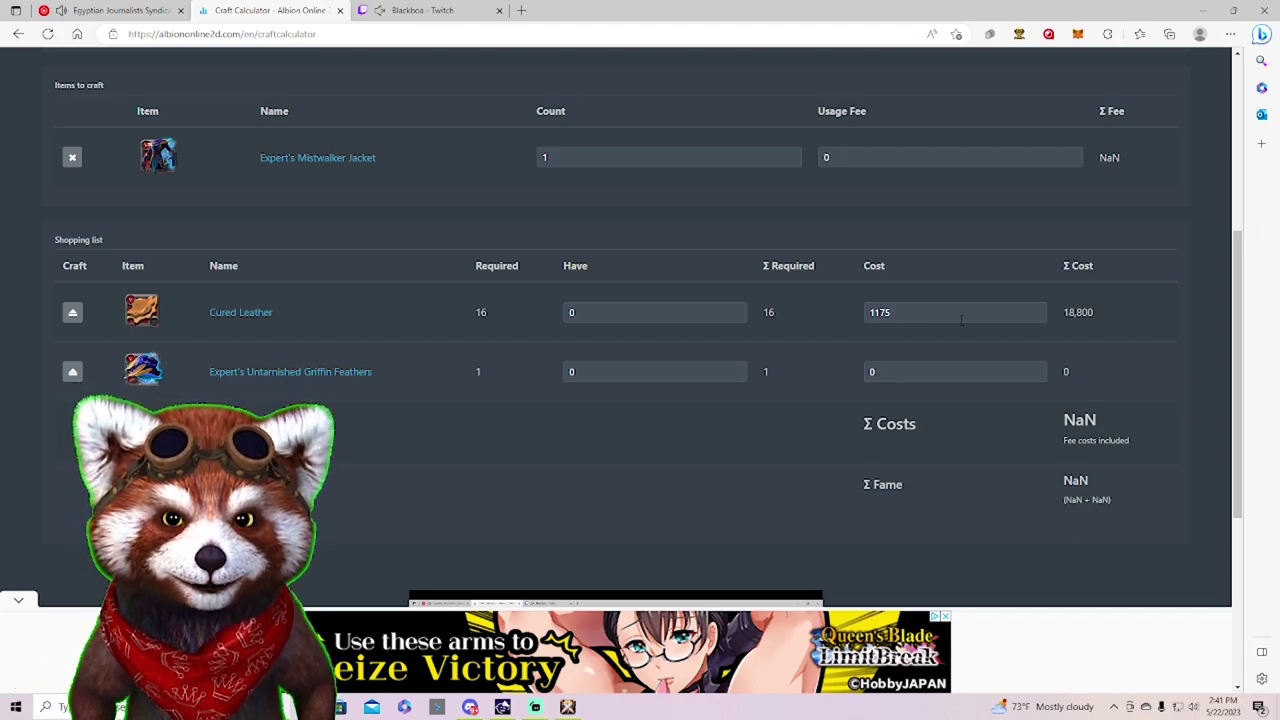
{"action": "scroll", "coordinate": [662, 500], "scroll_direction": "up", "scroll_amount": 1}
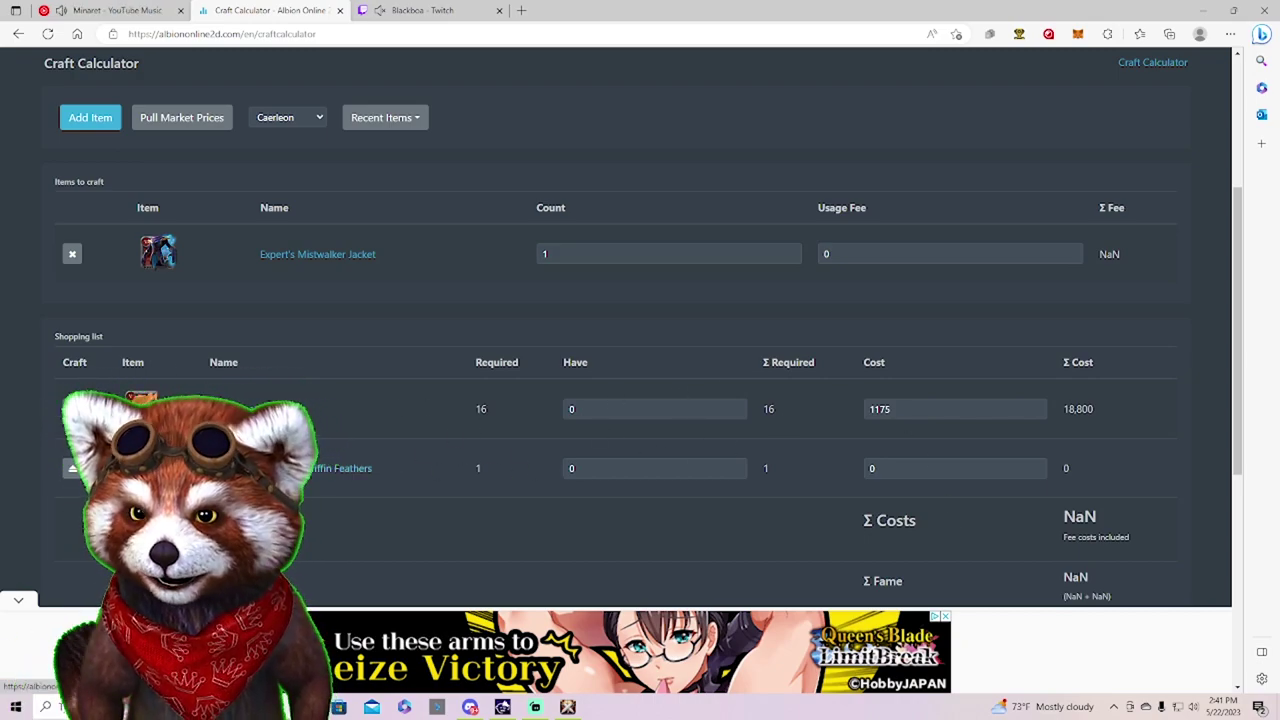
{"action": "left_click", "coordinate": [240, 409]}
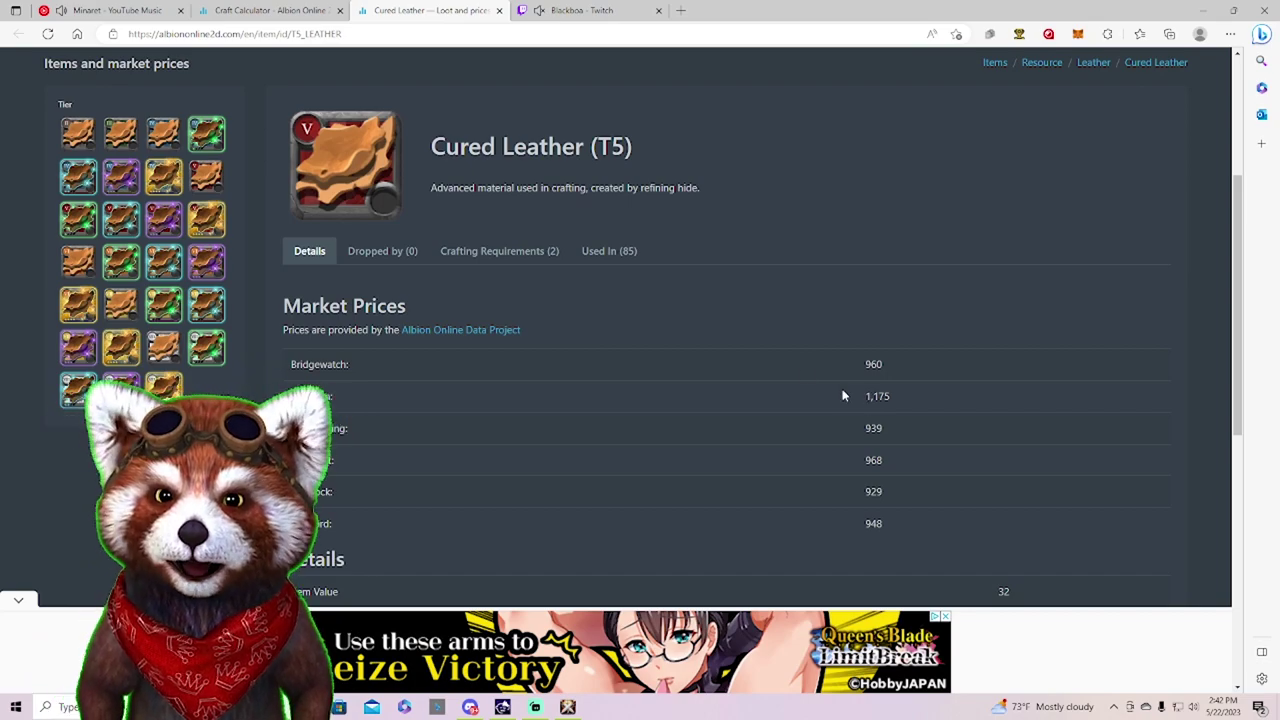
- Compare the craft calculator's Cured Leather cost with the item page's city prices, and highlight the Martlock price
{"action": "left_click", "coordinate": [280, 11]}
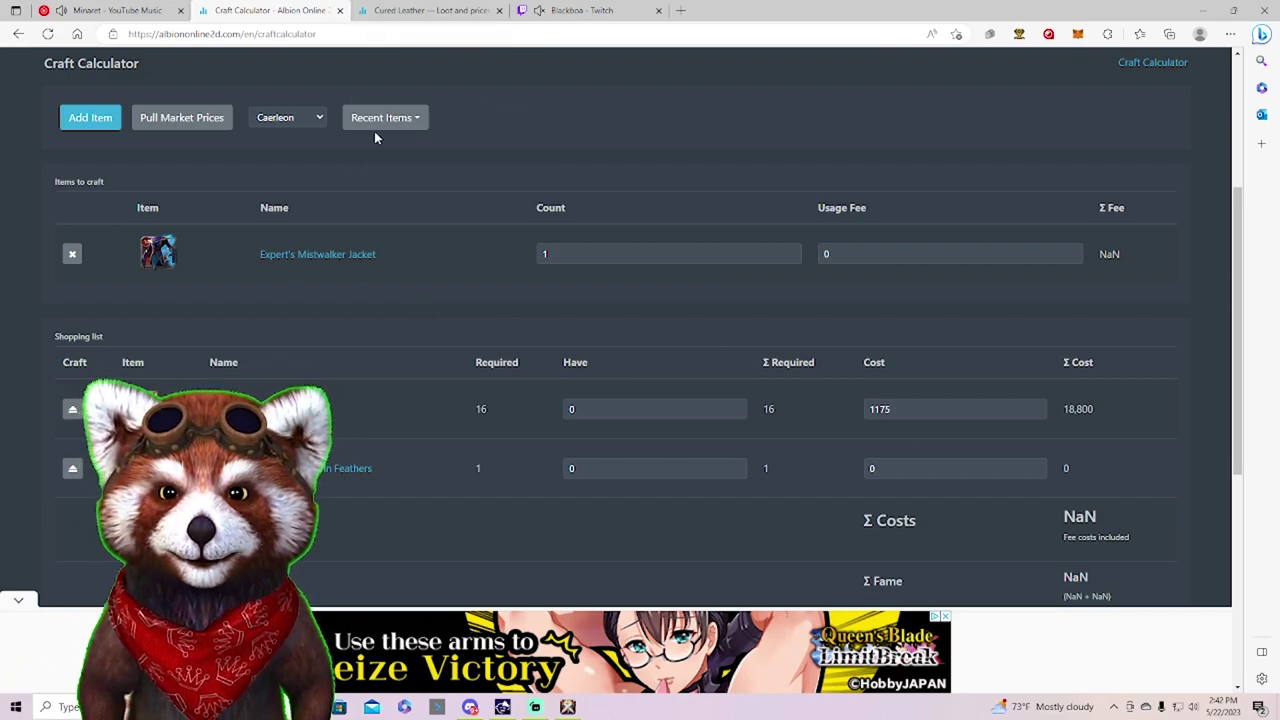
{"action": "left_click", "coordinate": [415, 14]}
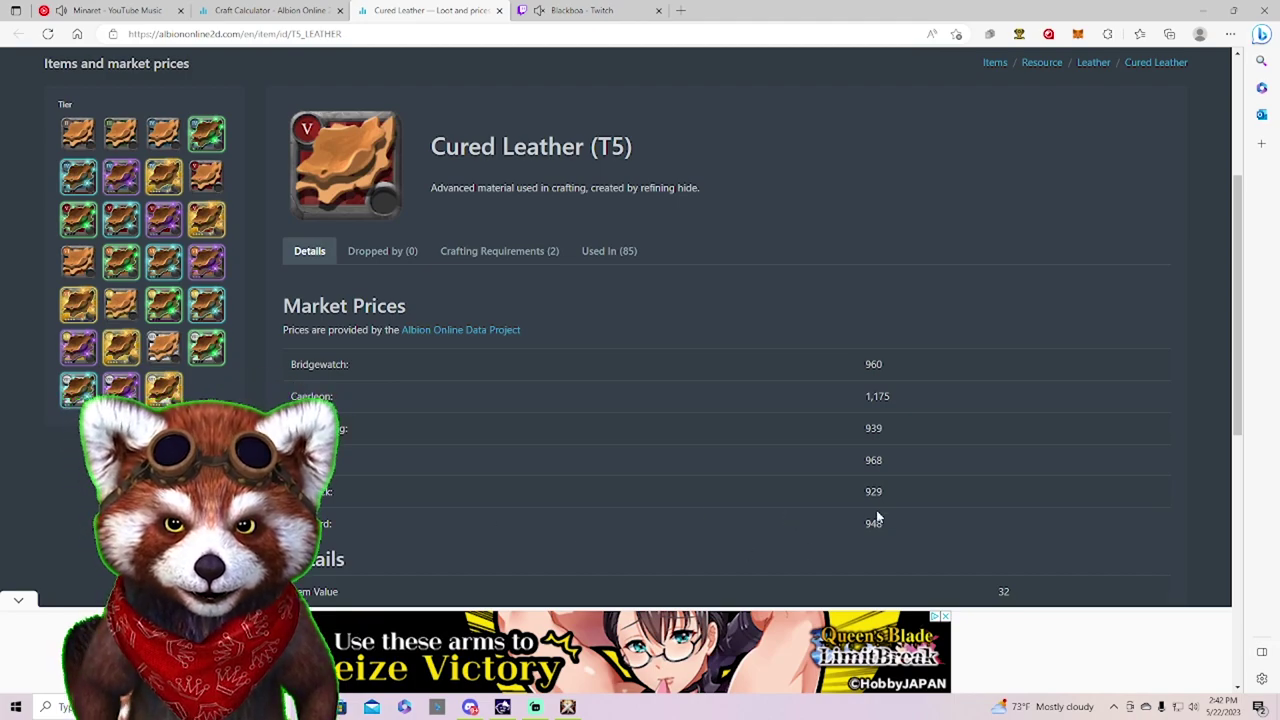
{"action": "left_click_drag", "start_coordinate": [890, 494], "coordinate": [279, 490]}
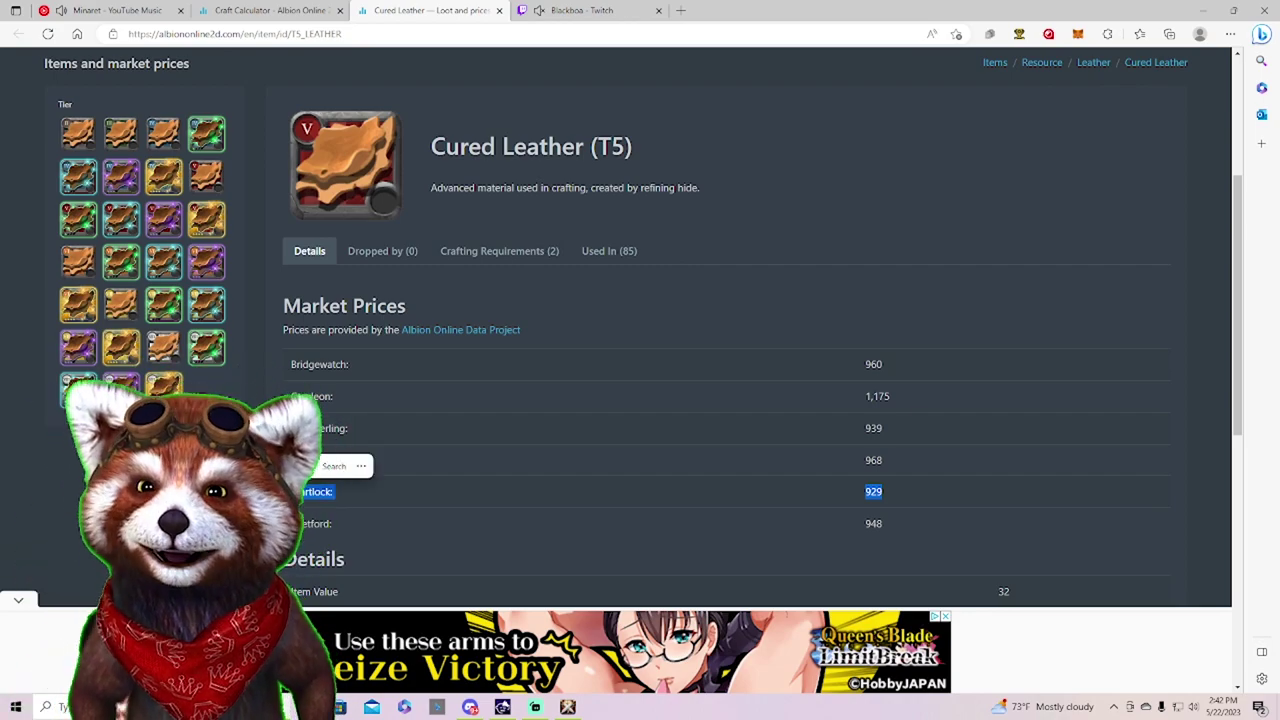
- Switch to Albion Online, find Martlock on the world map and open its region map
{"action": "left_click", "coordinate": [568, 707]}
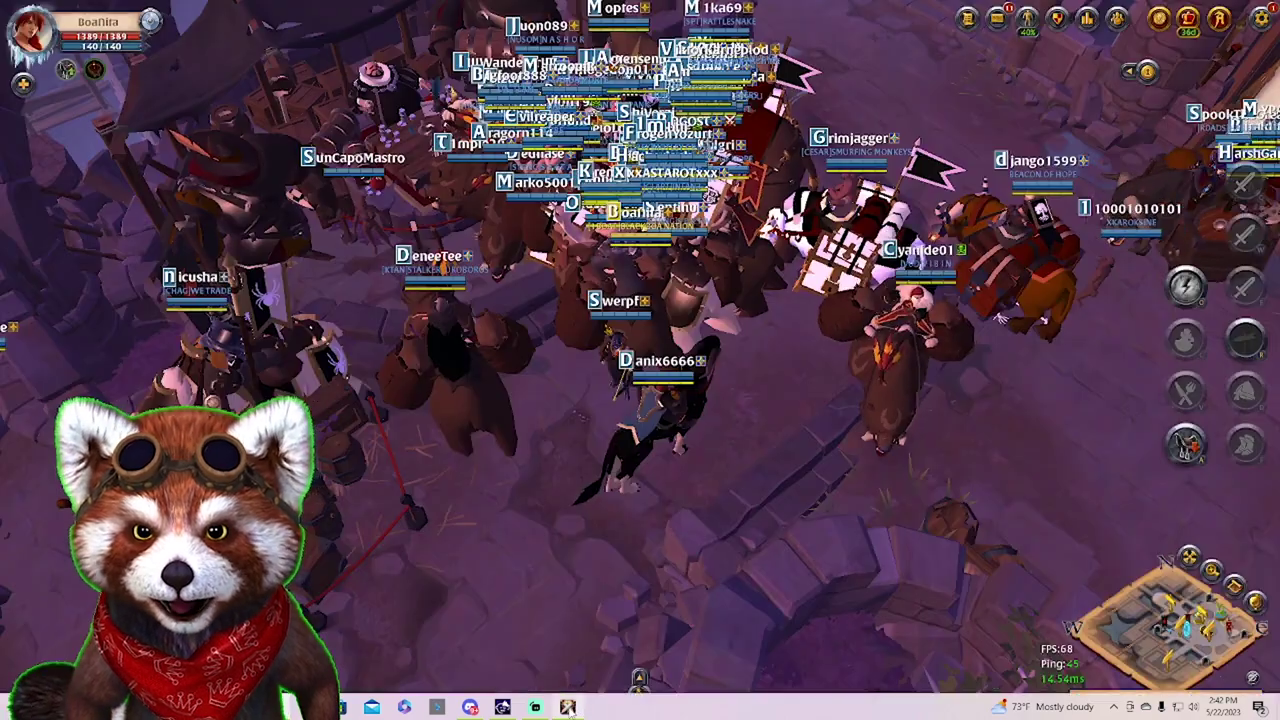
{"action": "key", "text": "m"}
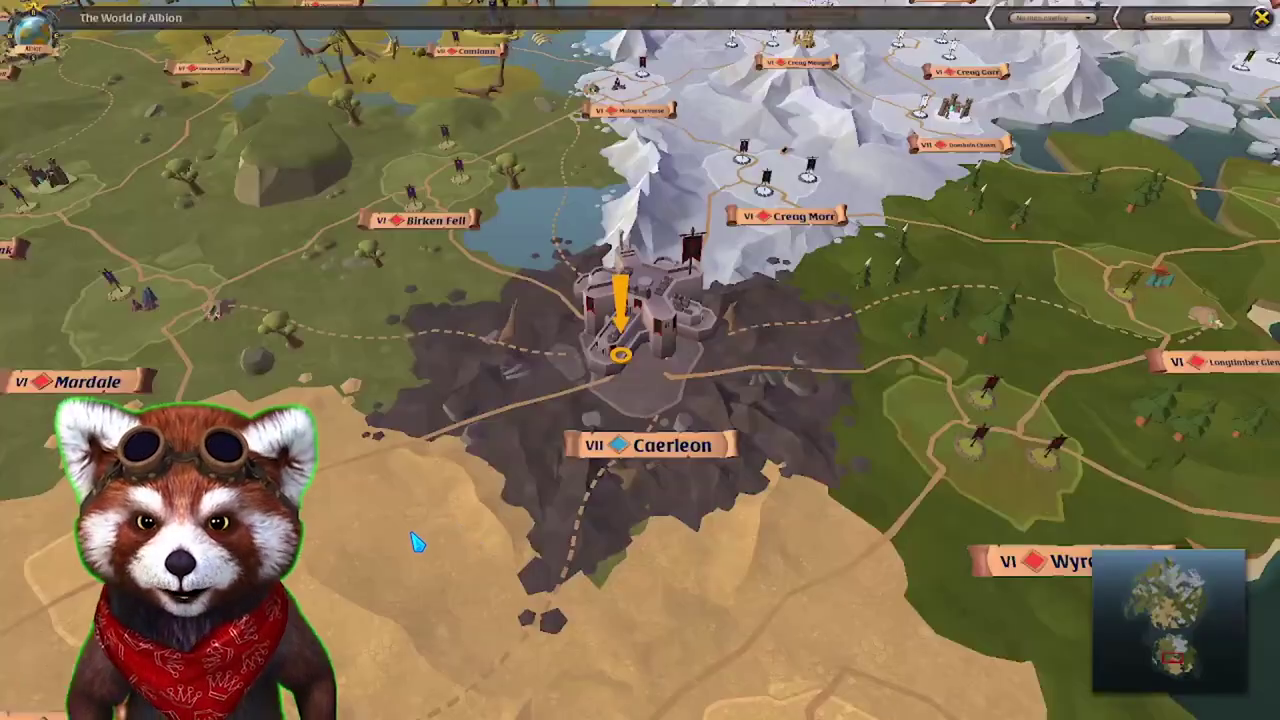
{"action": "scroll", "coordinate": [430, 506], "scroll_direction": "down", "scroll_amount": 5}
{"action": "left_click_drag", "start_coordinate": [368, 517], "coordinate": [800, 466]}
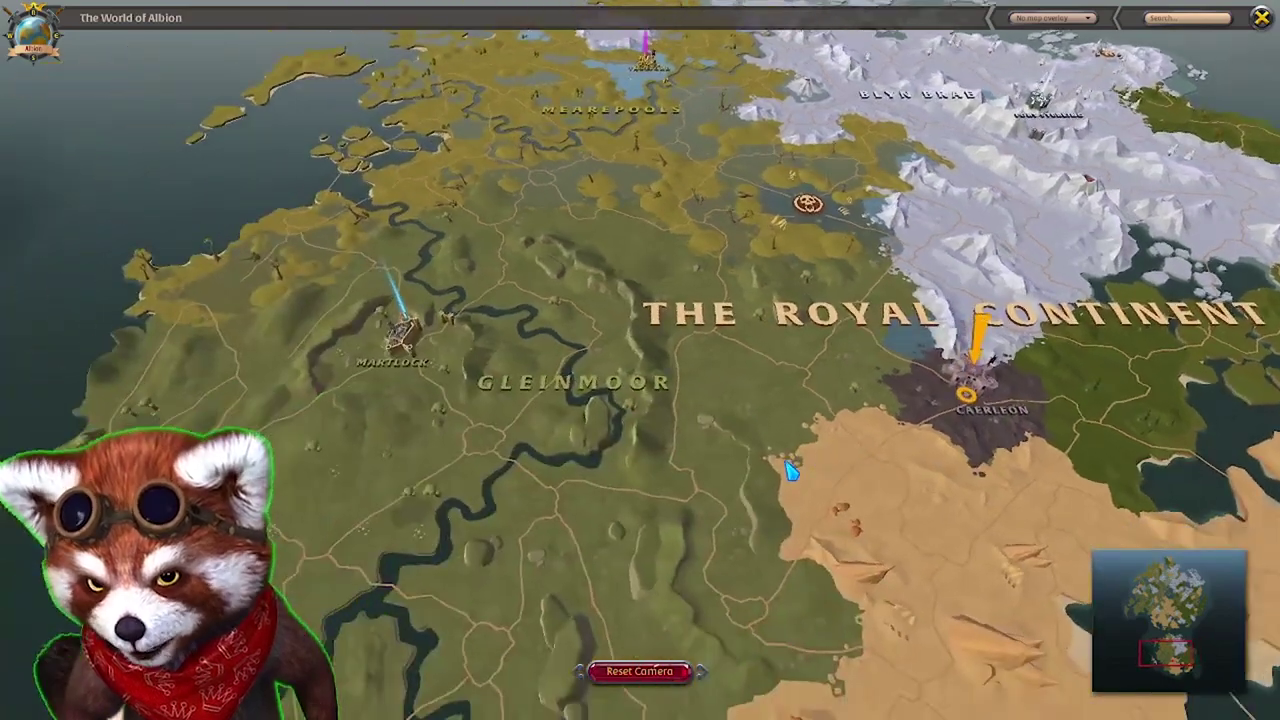
{"action": "left_click_drag", "start_coordinate": [434, 537], "coordinate": [517, 571]}
{"action": "scroll", "coordinate": [512, 580], "scroll_direction": "up", "scroll_amount": 4}
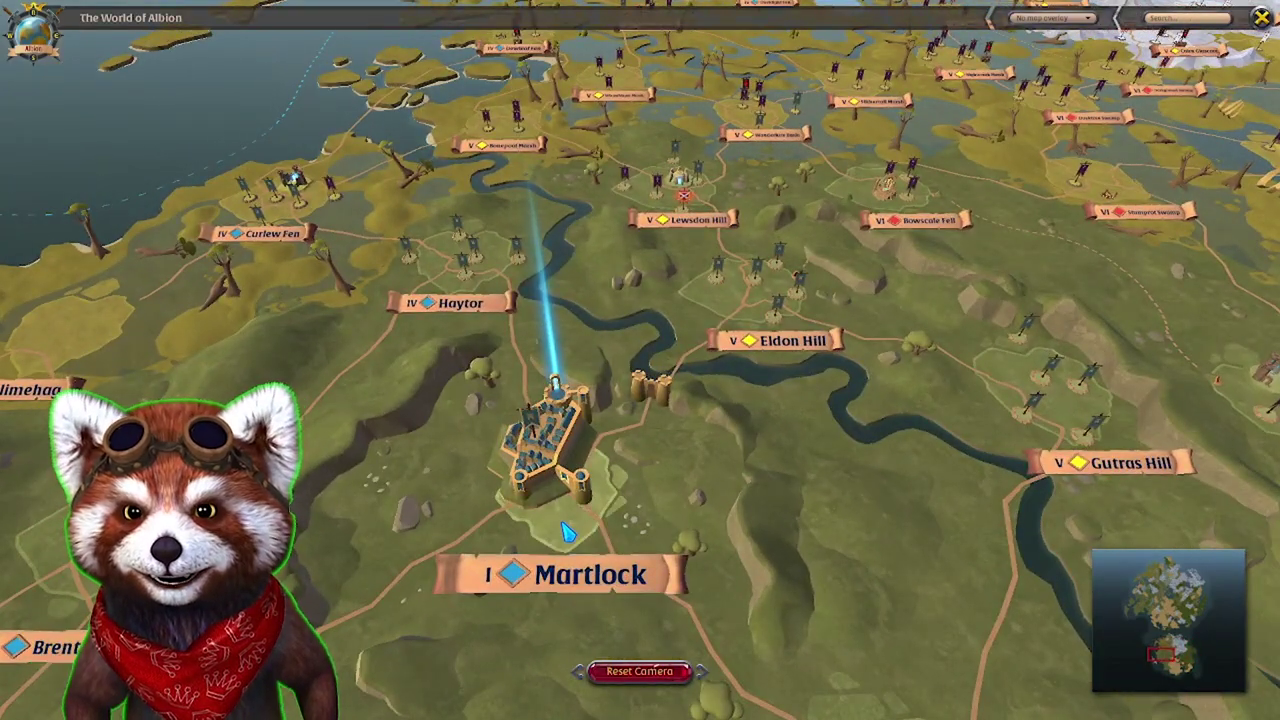
{"action": "left_click", "coordinate": [567, 533]}
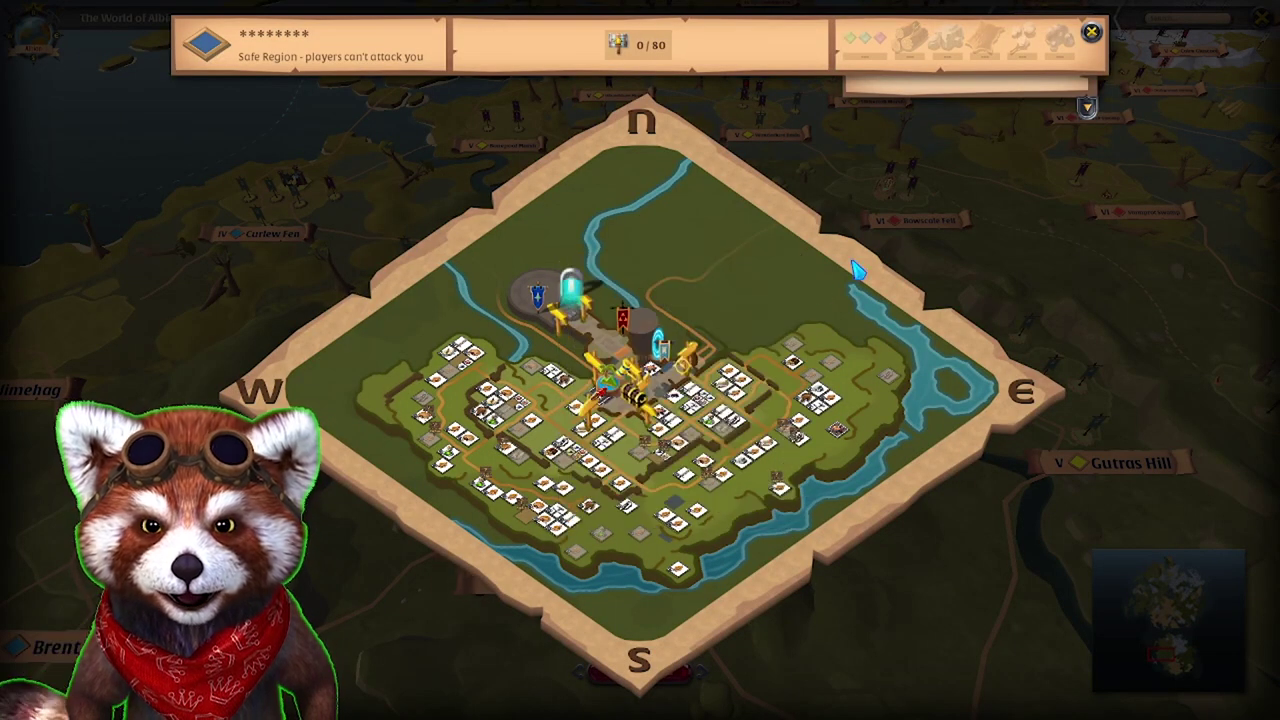
- Expand Martlock's local production bonuses and check the refining bonus for Hide
{"action": "left_click", "coordinate": [1087, 107]}
{"action": "mouse_move", "coordinate": [874, 158]}
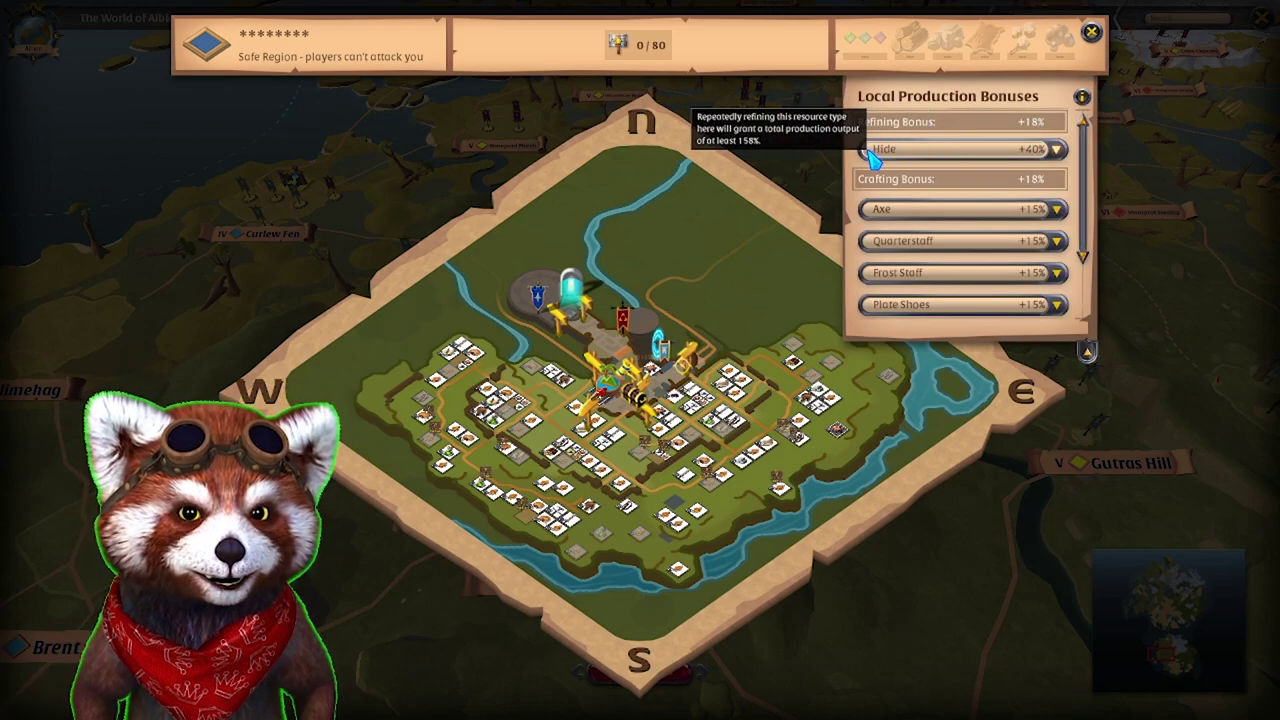
{"action": "mouse_move", "coordinate": [657, 494]}
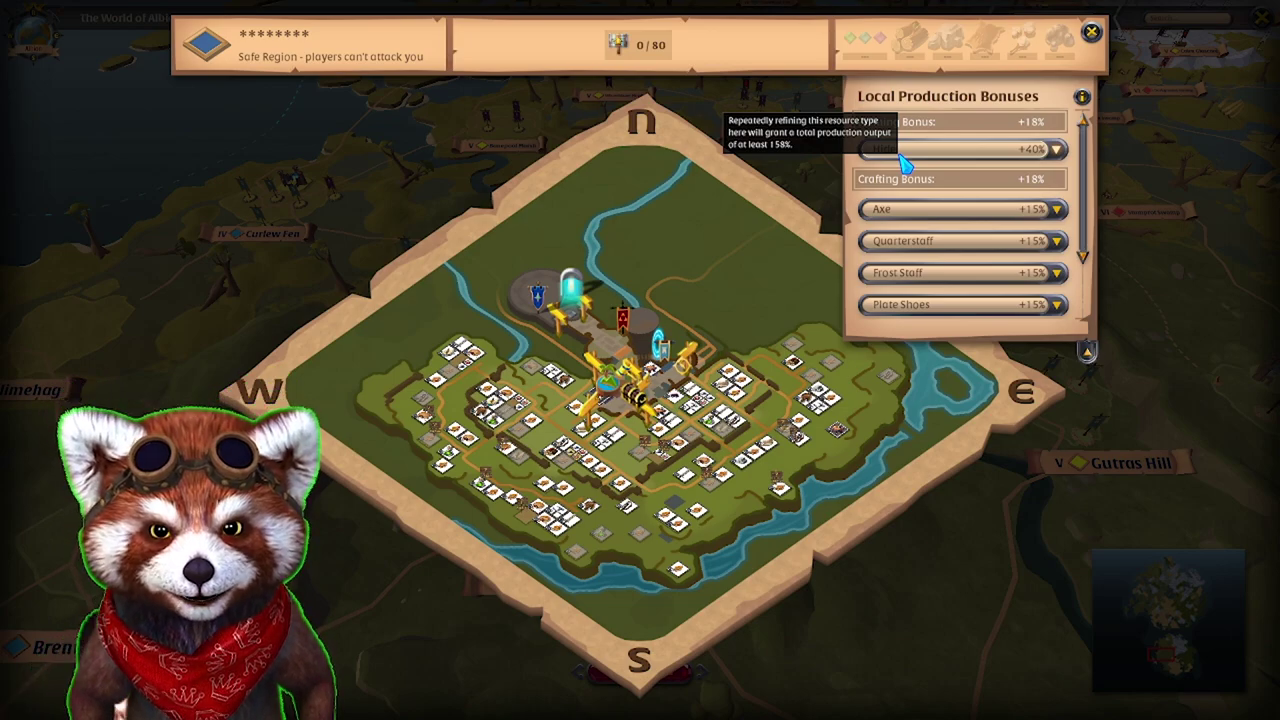
- Switch back to the browser, review the craft calculator's shopping list, and briefly open and close the Griffin Feathers item page
{"action": "key", "text": "alt+Tab"}
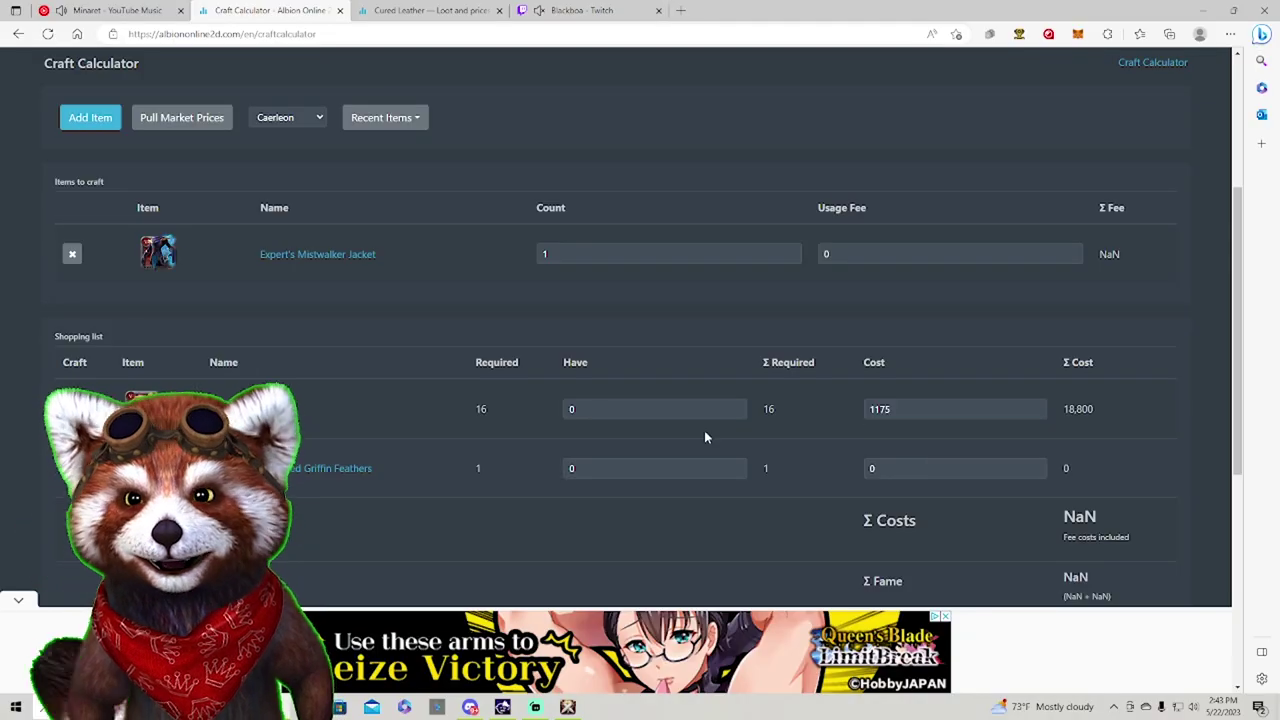
{"action": "scroll", "coordinate": [690, 431], "scroll_direction": "up", "scroll_amount": 1}
{"action": "scroll", "coordinate": [684, 446], "scroll_direction": "down", "scroll_amount": 1}
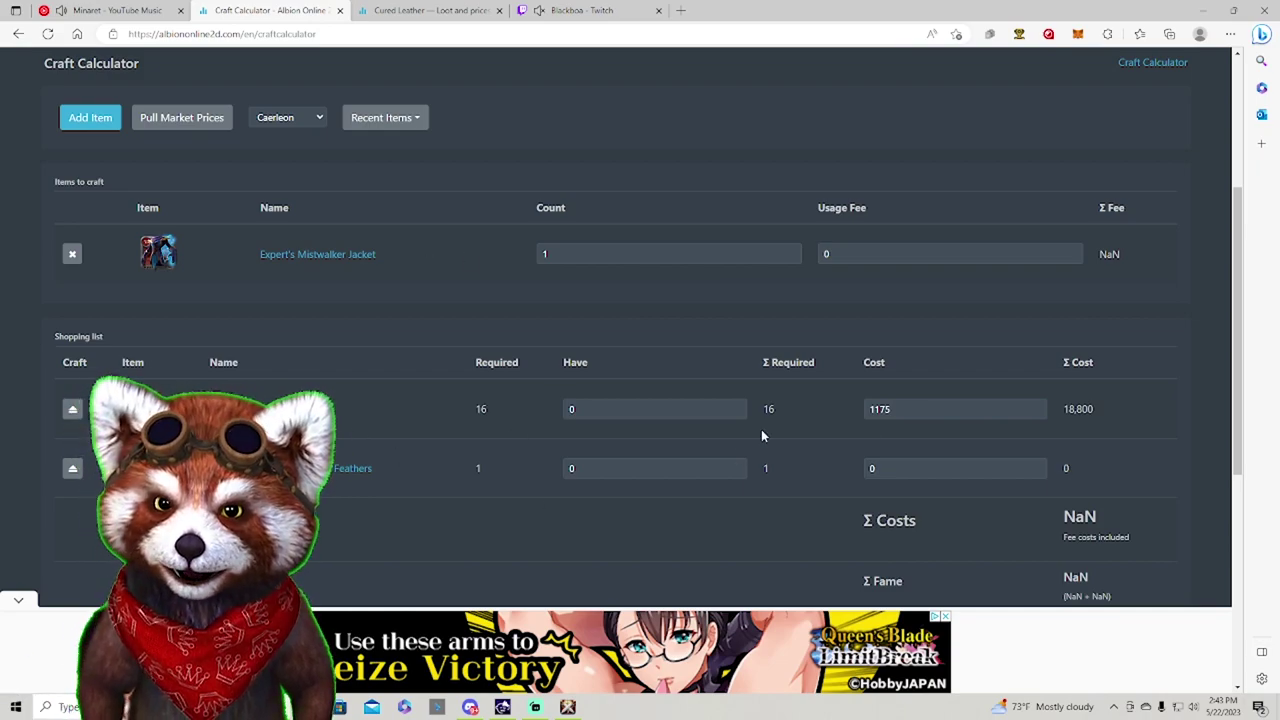
{"action": "left_click", "coordinate": [290, 468]}
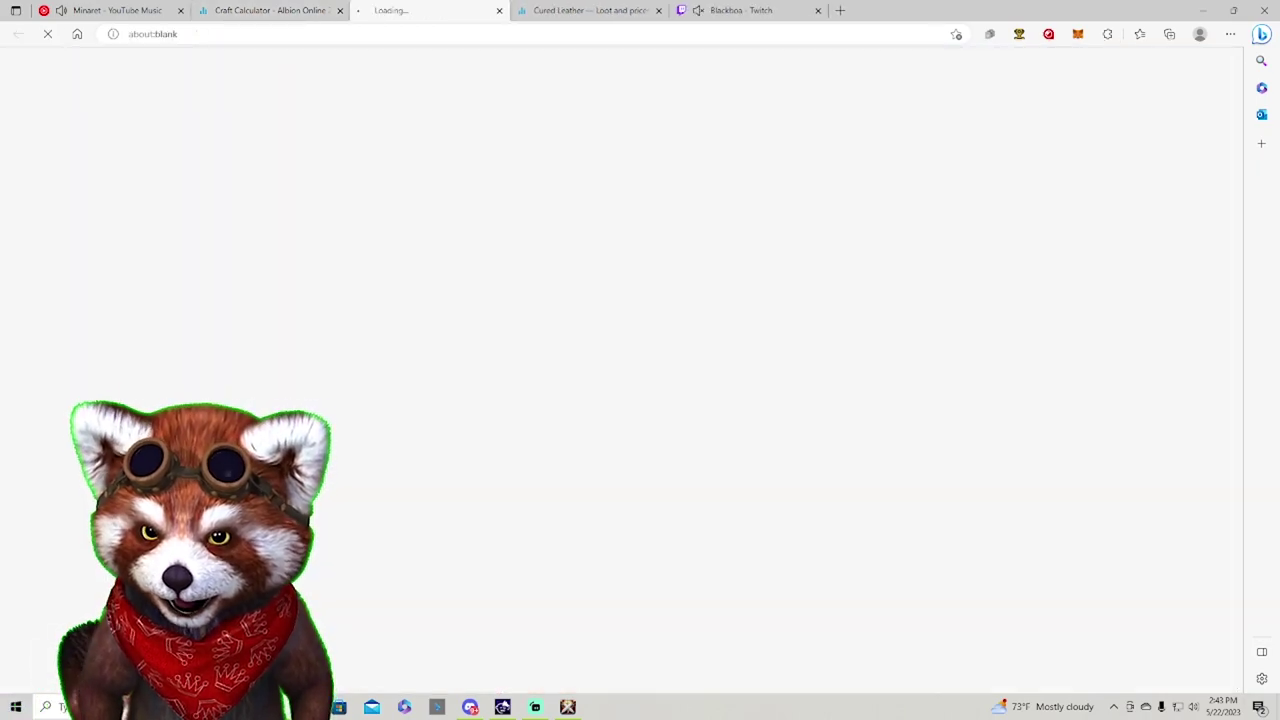
{"action": "left_click", "coordinate": [499, 10]}
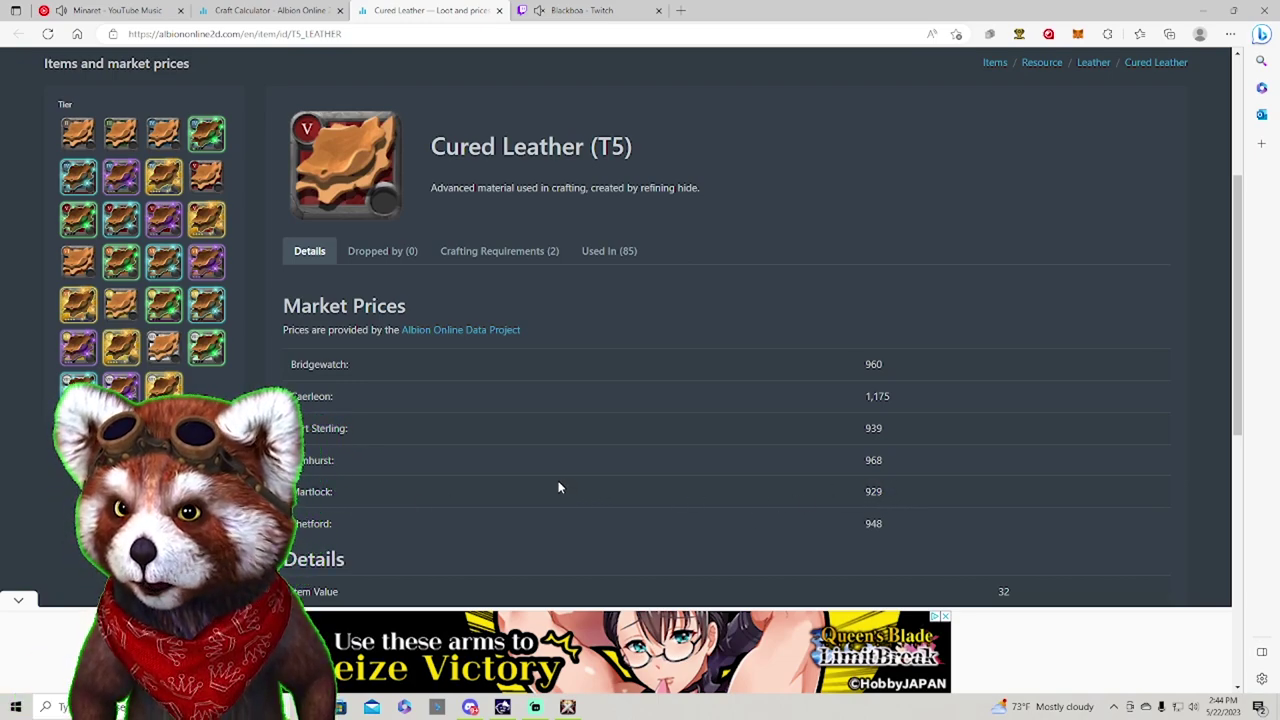
- Close the Cured Leather page and open the Farming Profit Calculator
{"action": "key", "text": "ctrl+w"}
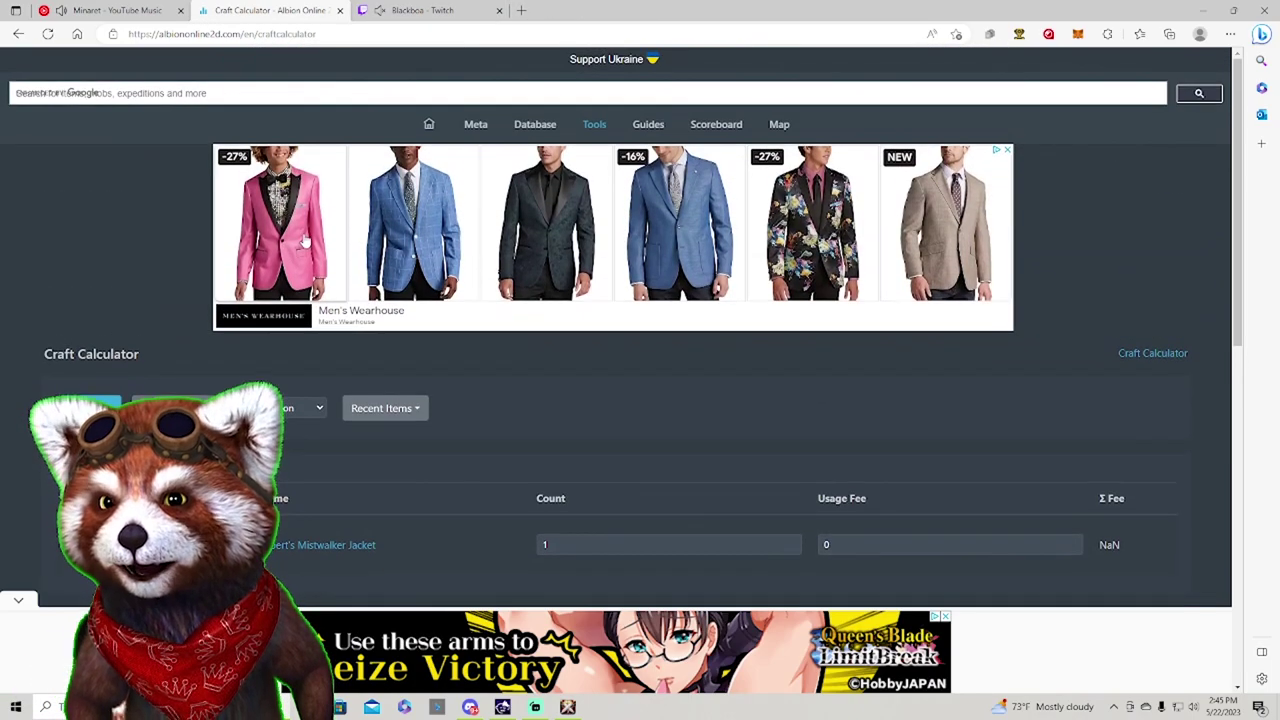
{"action": "left_click", "coordinate": [594, 124]}
{"action": "left_click", "coordinate": [615, 221]}
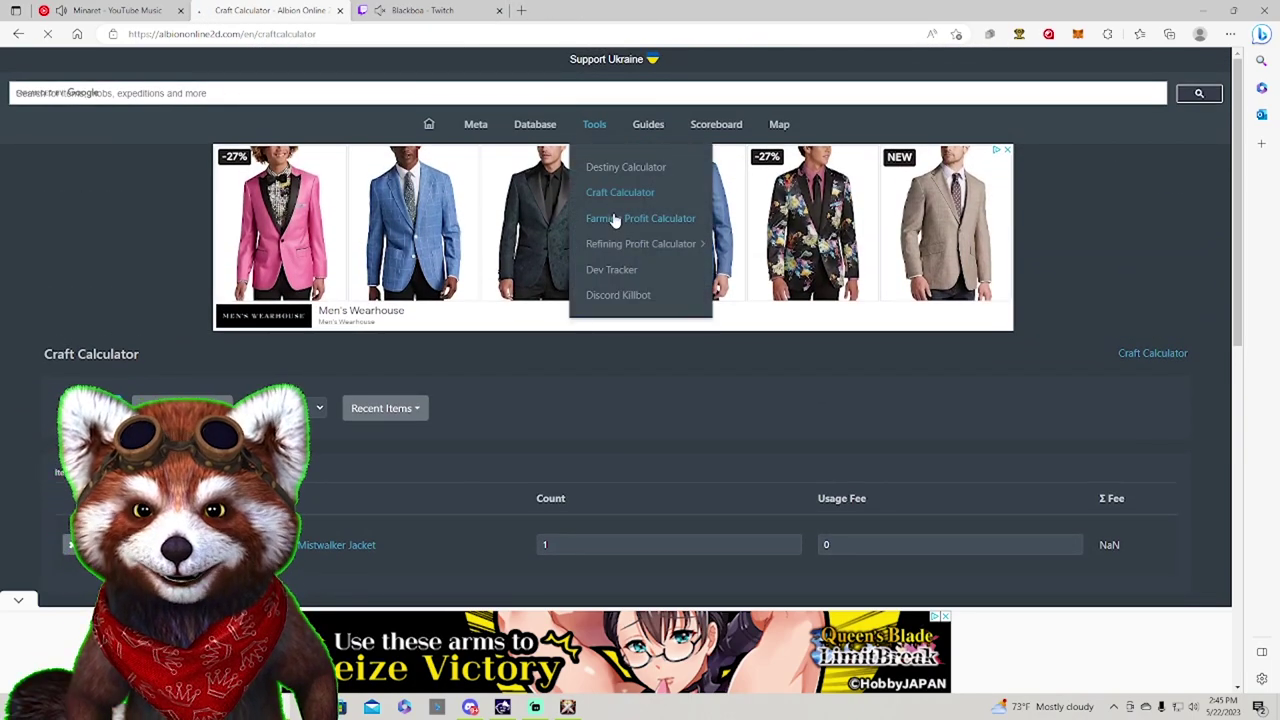
- Examine the Farming Profit Calculator's seed and product prices, profits with and without focus, and formulas
{"action": "scroll", "coordinate": [560, 300], "scroll_direction": "down", "scroll_amount": 10}
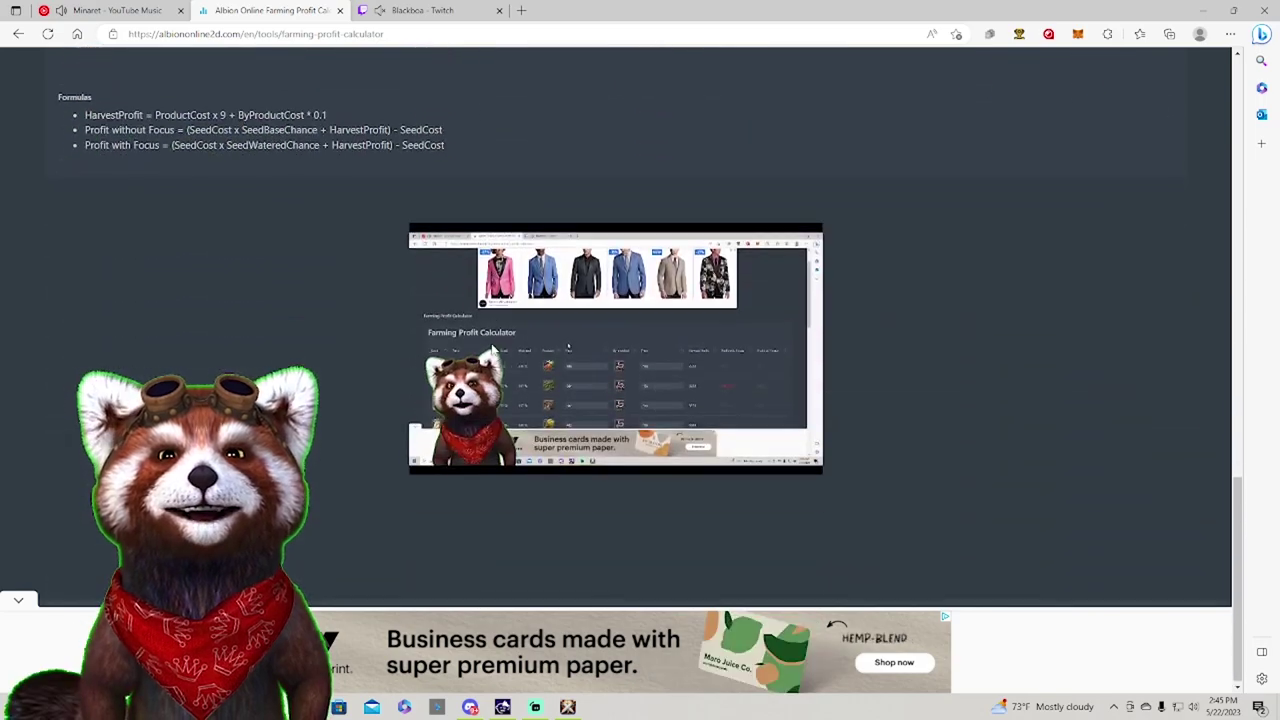
{"action": "scroll", "coordinate": [491, 349], "scroll_direction": "down", "scroll_amount": 1}
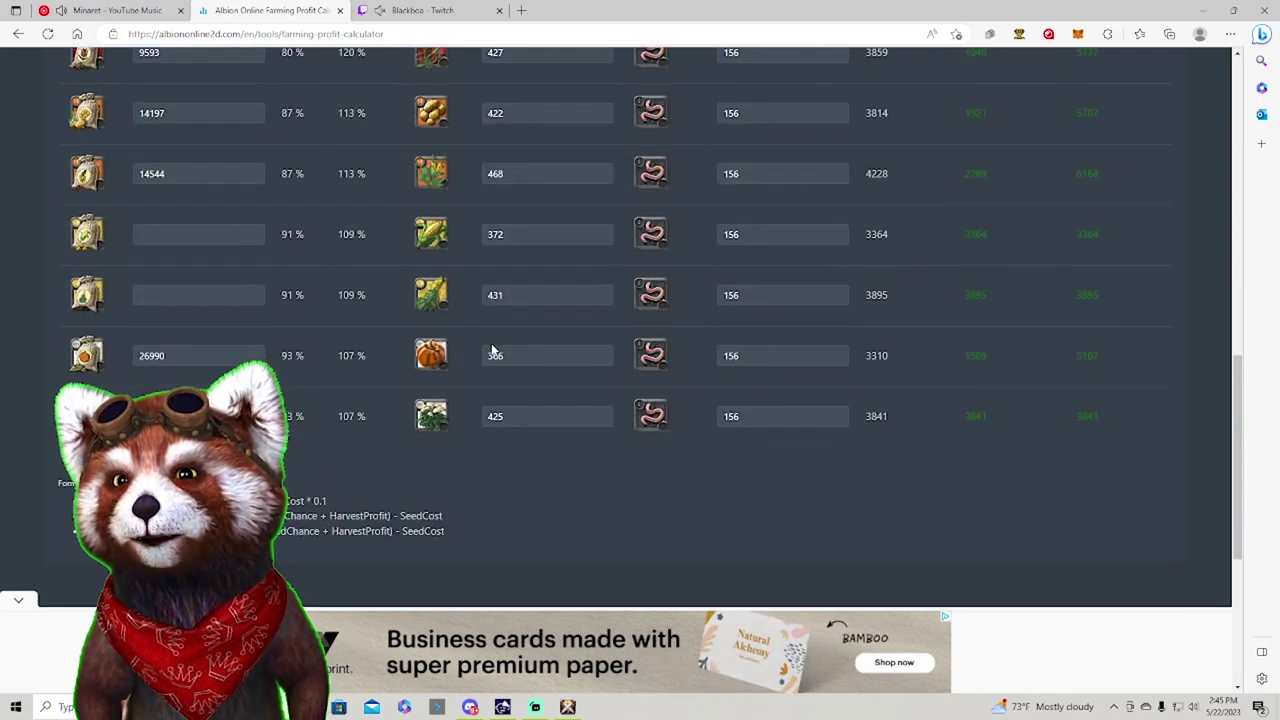
{"action": "scroll", "coordinate": [547, 490], "scroll_direction": "up", "scroll_amount": 10}
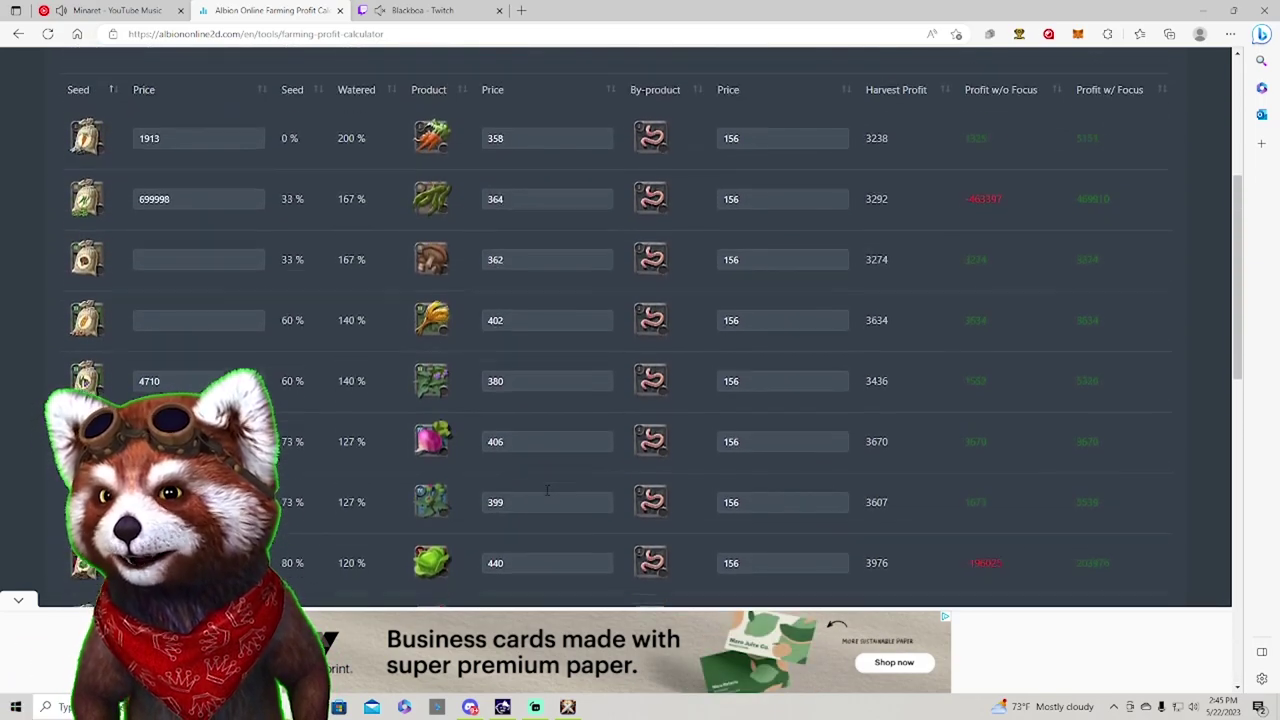
{"action": "scroll", "coordinate": [542, 487], "scroll_direction": "down", "scroll_amount": 1}
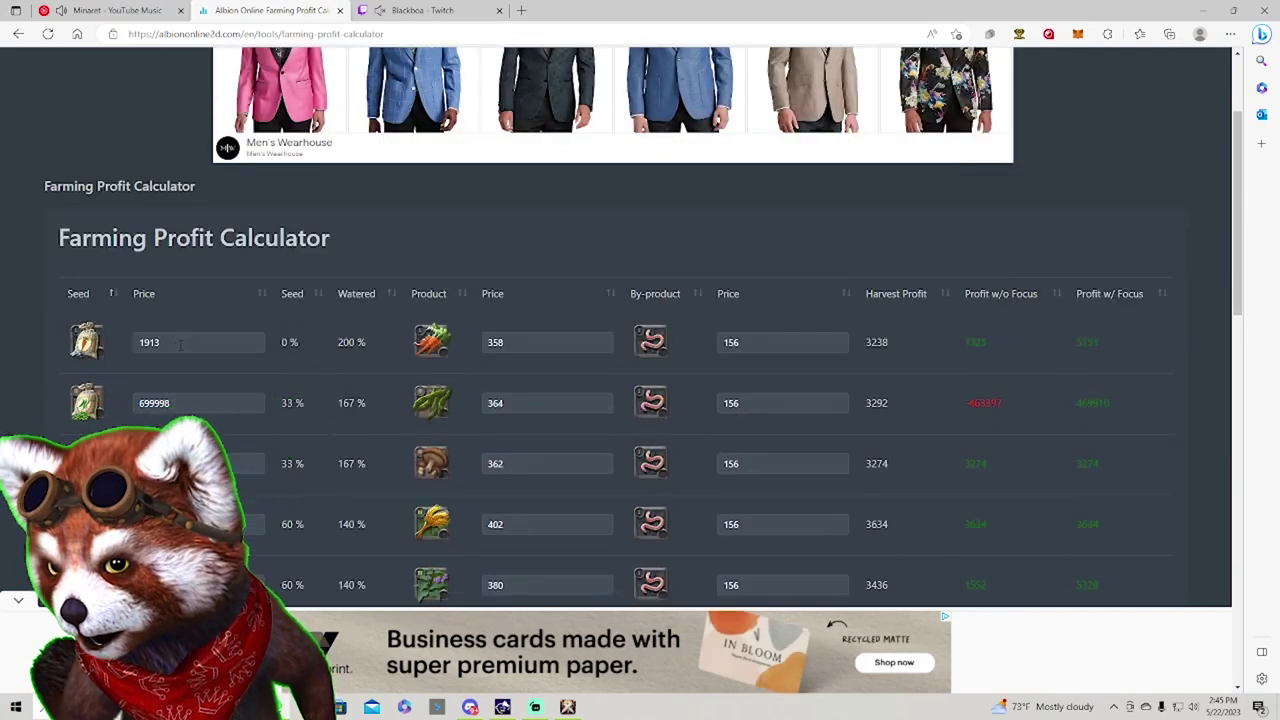